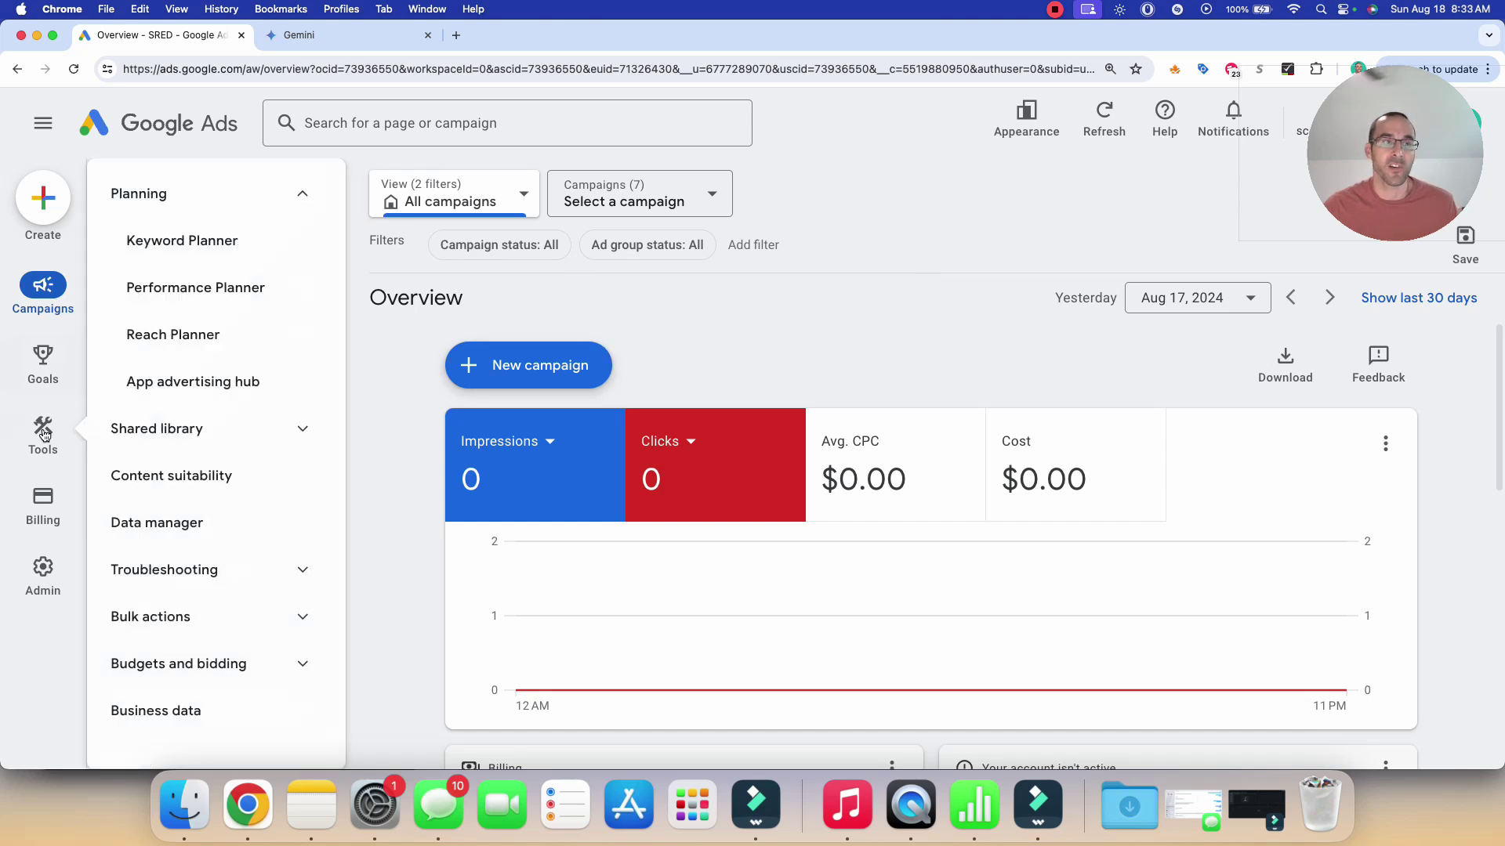
Open Keyword Planner from the Planning section of the Tools menu
{"action": "mouse_move", "coordinate": [44, 434]}
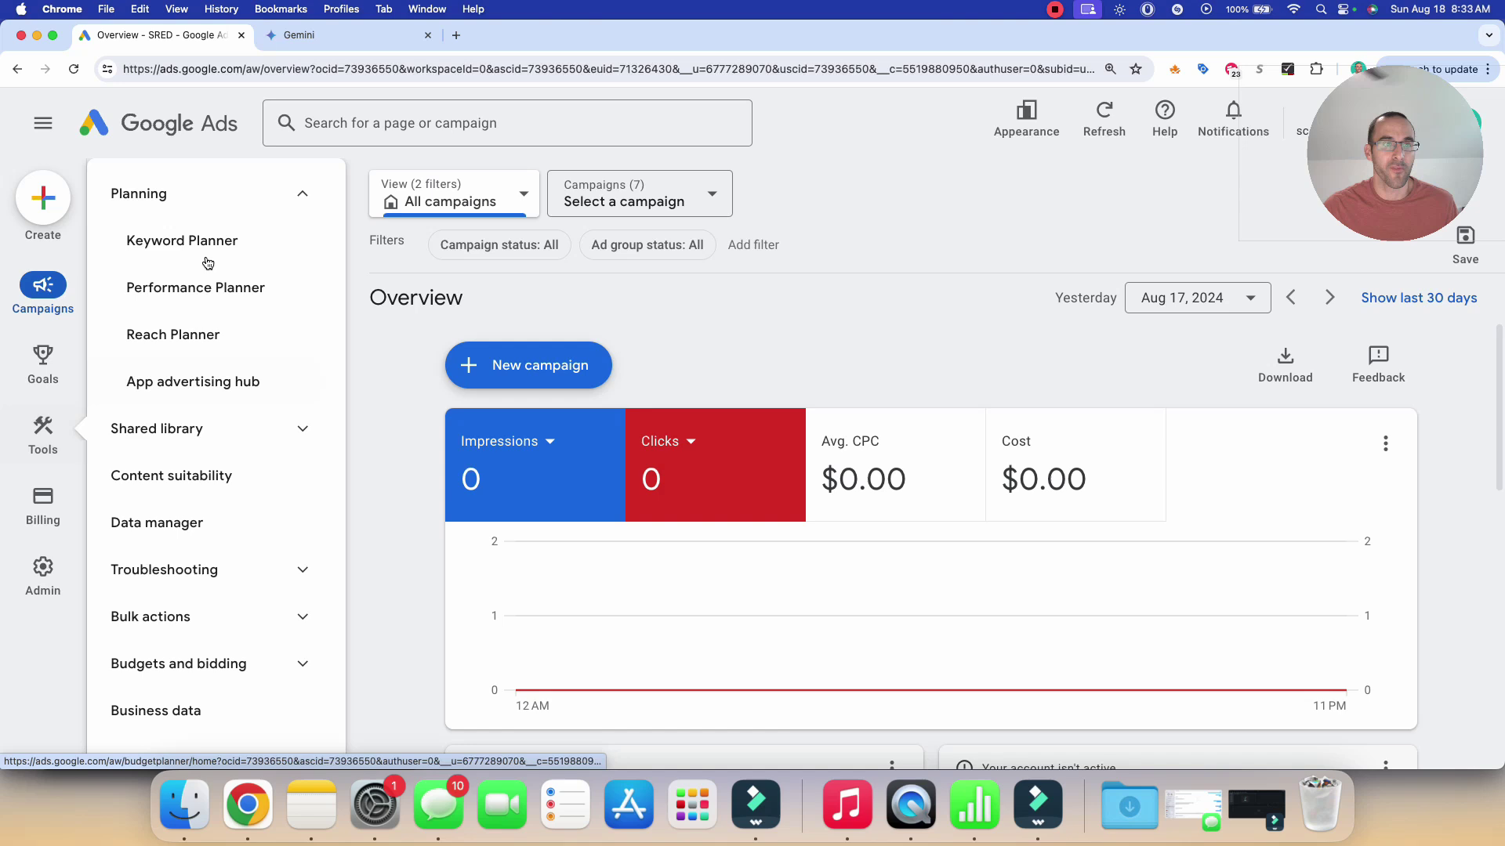
{"action": "left_click", "coordinate": [271, 249]}
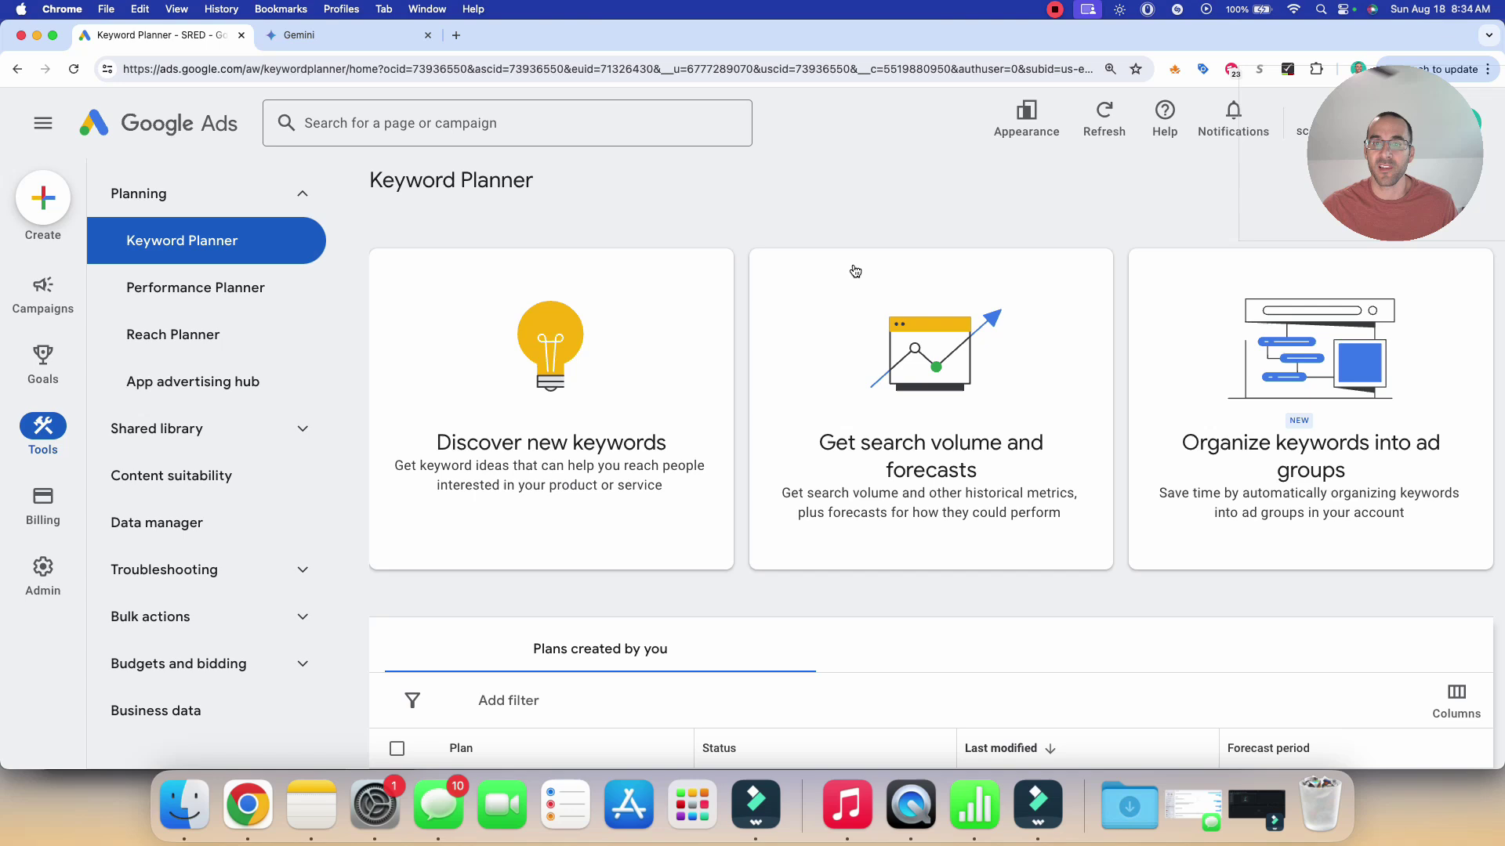
Paste the fourteen sandal keywords into Get search volume and forecasts and submit them
{"action": "left_click", "coordinate": [855, 311]}
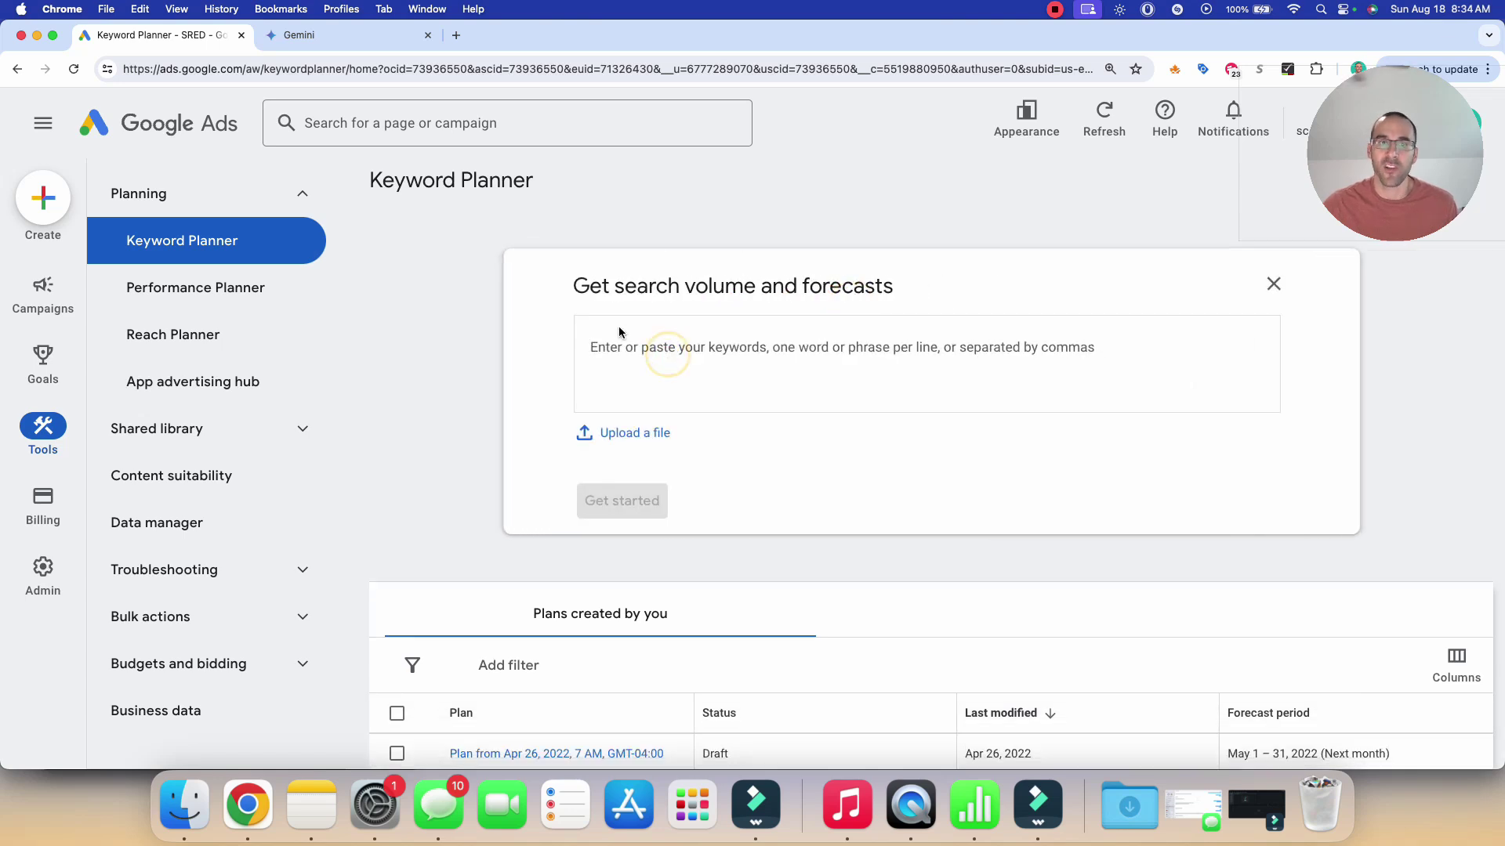
{"action": "left_click", "coordinate": [785, 358]}
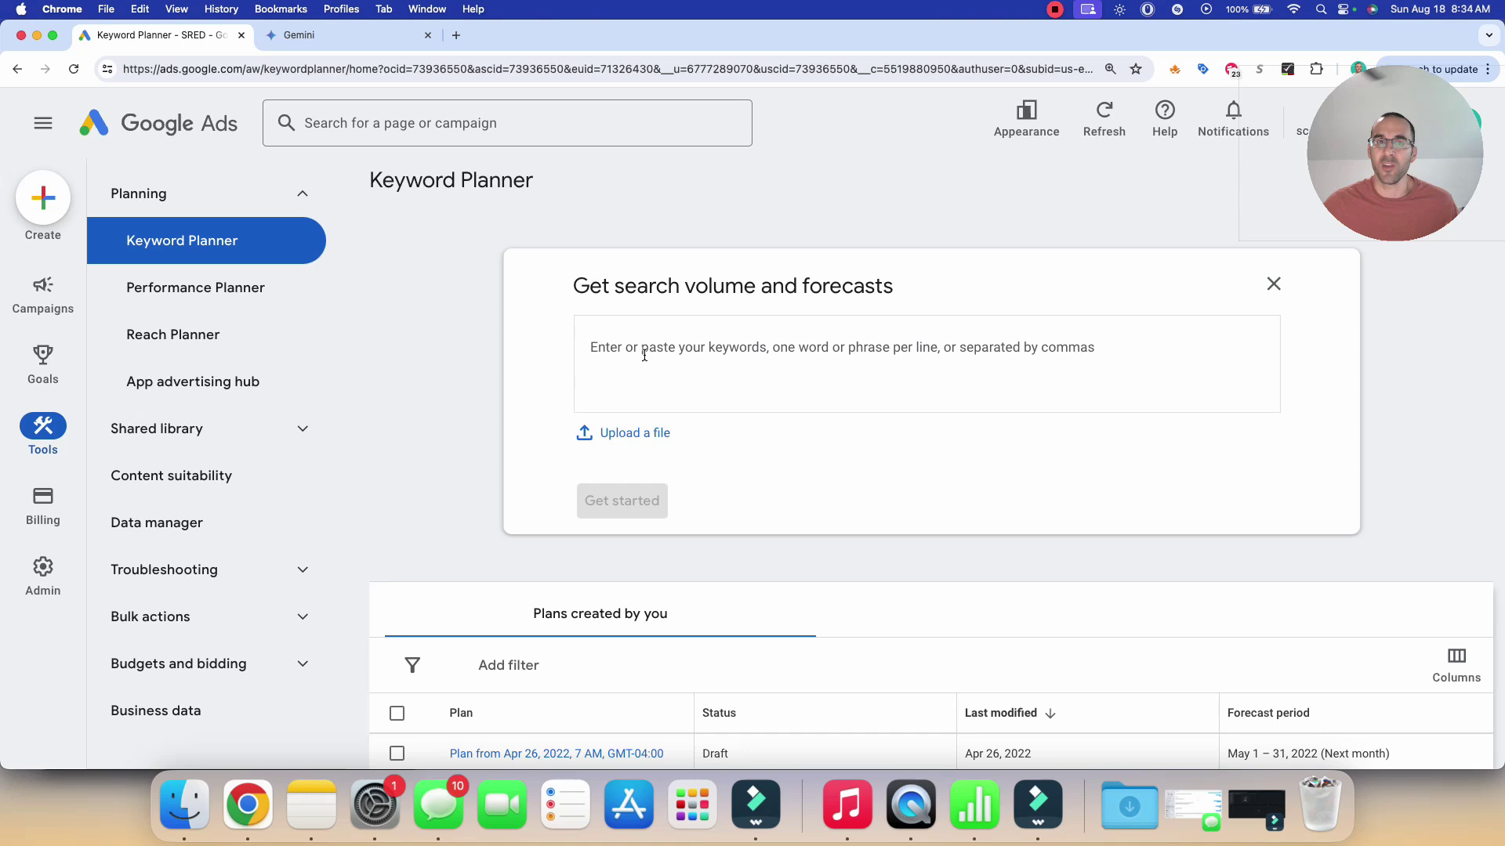
{"action": "type", "text": "Sandals Women's sandals Men's sandals Leather sandals Vegan sandals Comfortable sandals Walking sandals Beach sandals Summer sandals Flat sandals Platform sandals Designer sandals Affordable sandals Buy sandals online"}
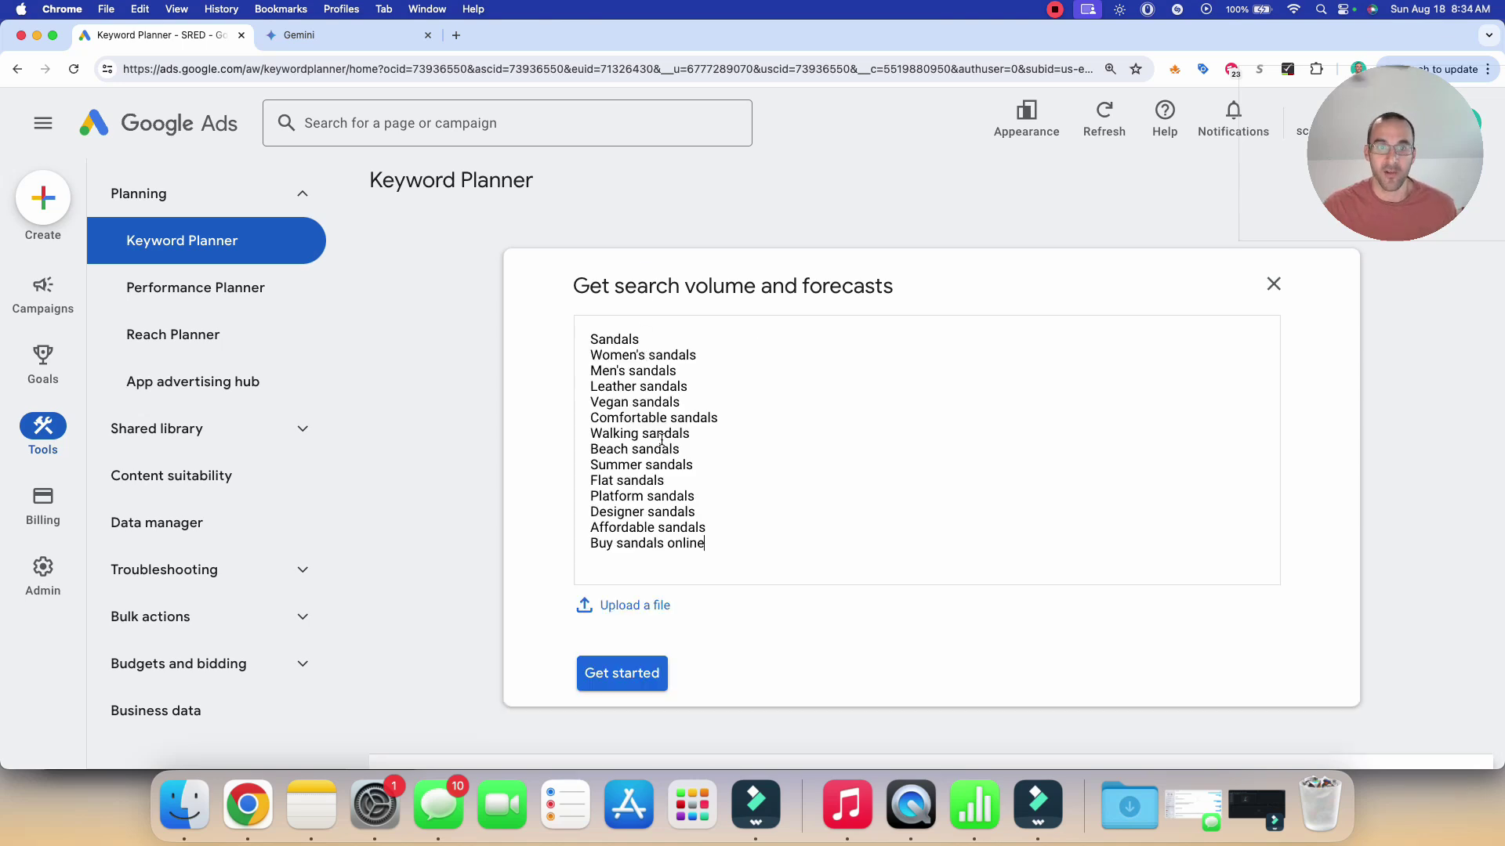
{"action": "left_click", "coordinate": [619, 683]}
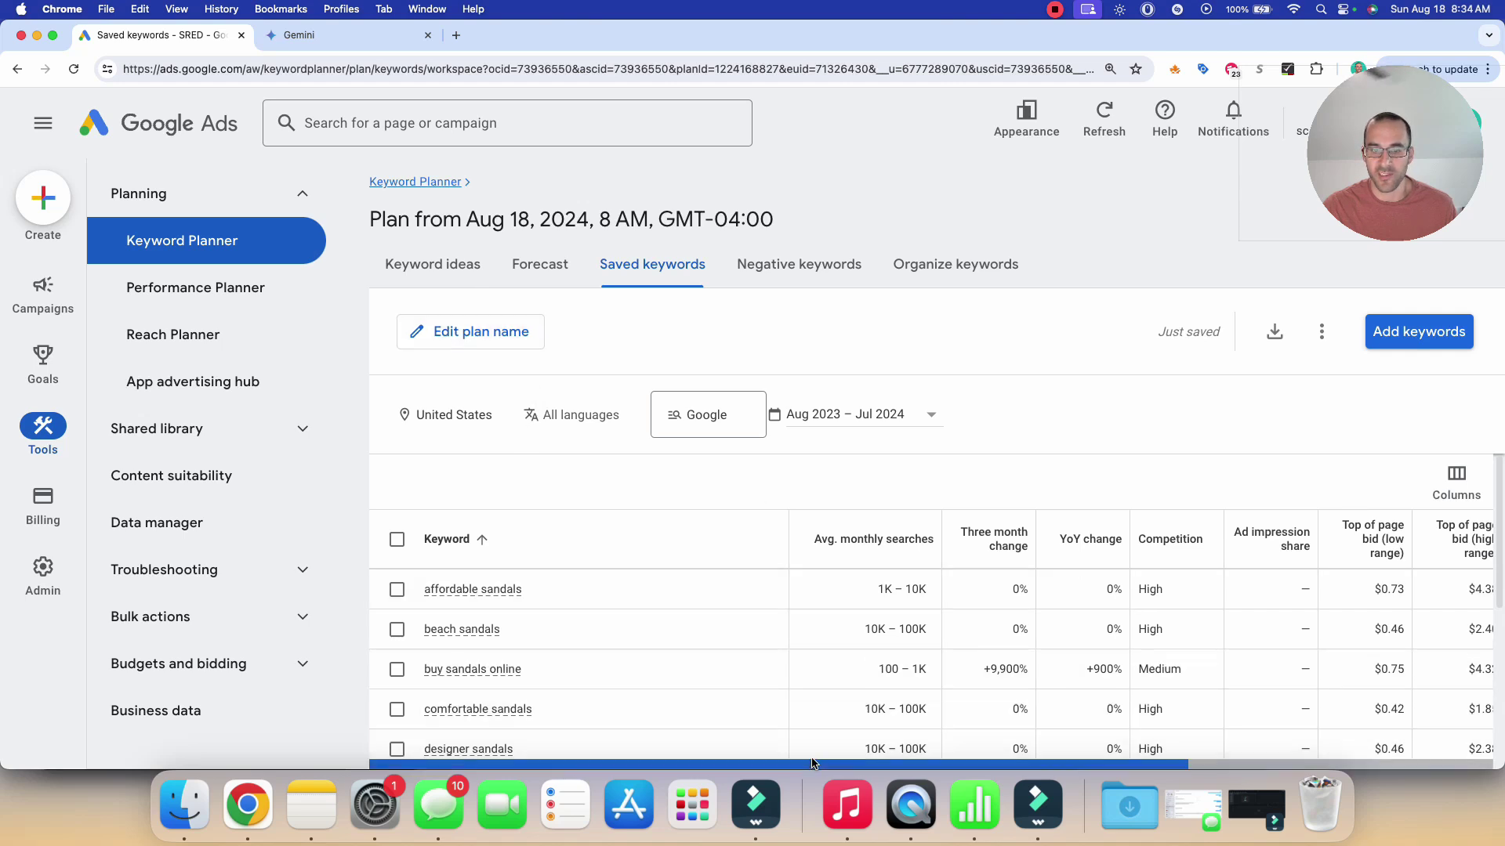
Scroll the Saved keywords table to review the low and high top-of-page bid columns
{"action": "scroll", "coordinate": [810, 764], "scroll_direction": "right", "scroll_amount": 1}
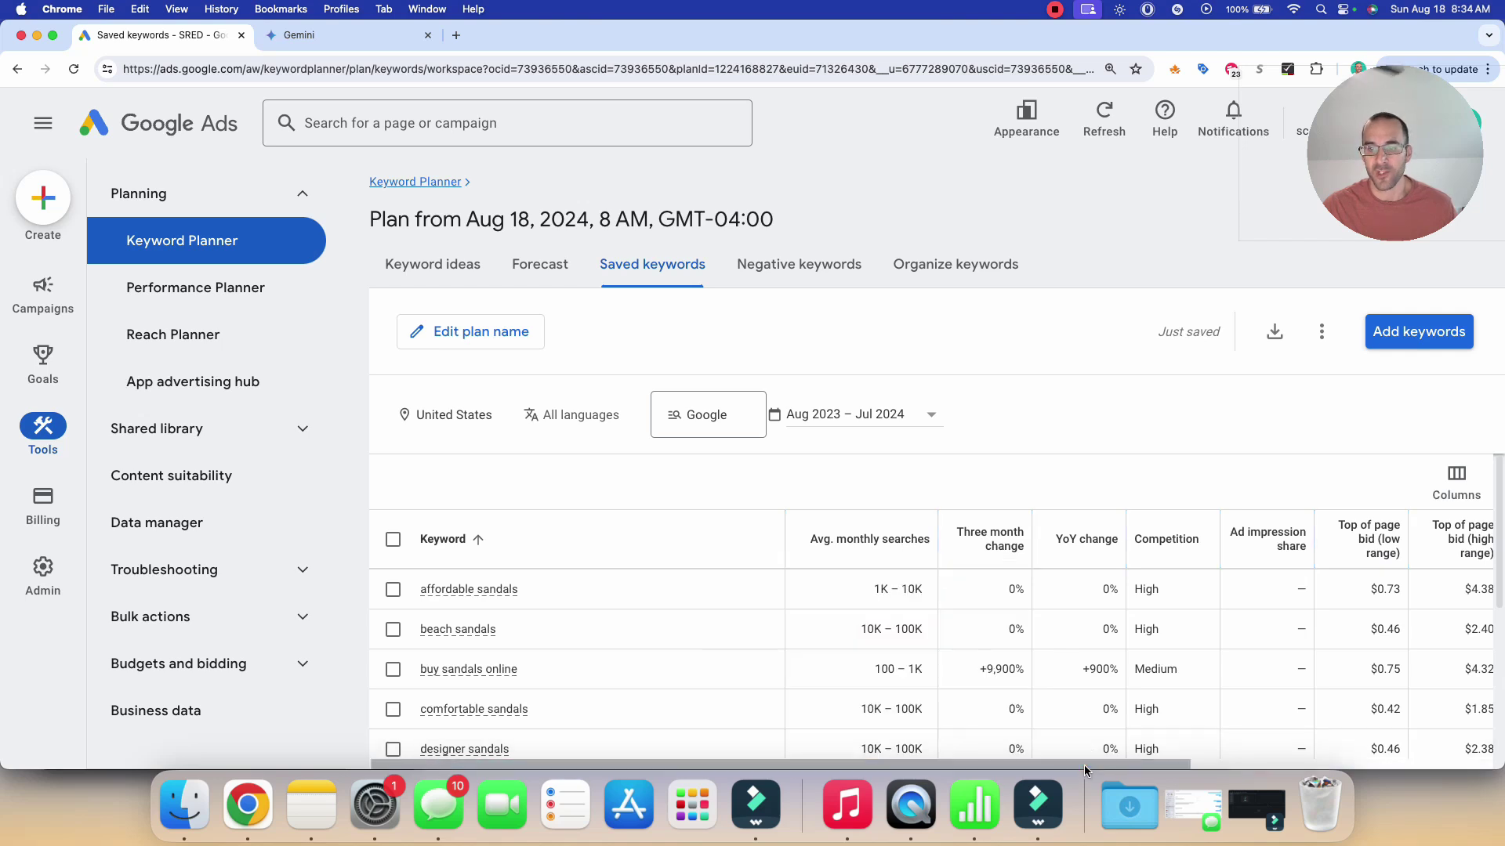
{"action": "scroll", "coordinate": [1084, 765], "scroll_direction": "right", "scroll_amount": 3}
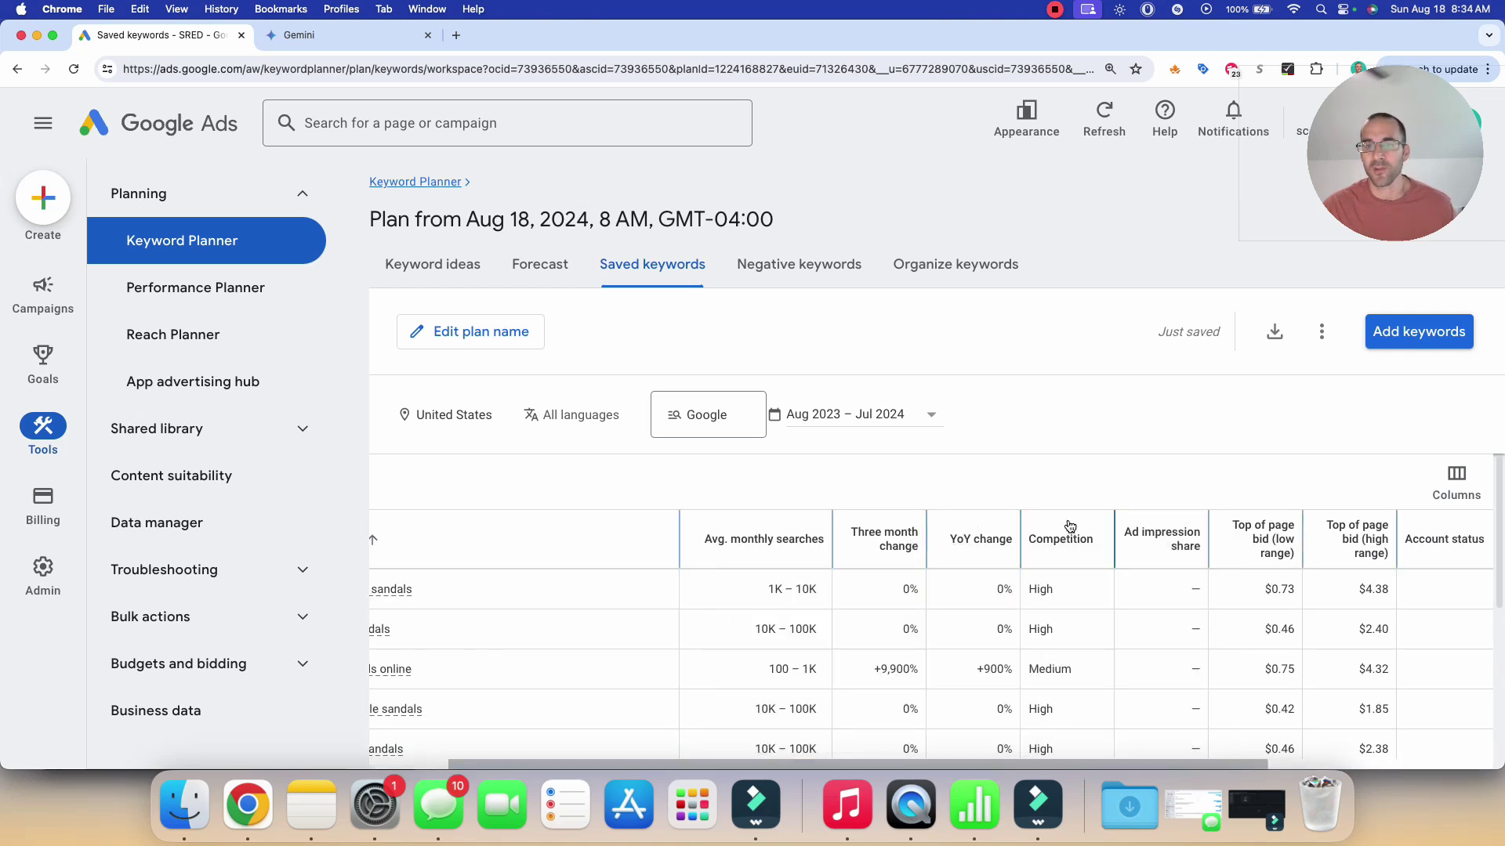
{"action": "scroll", "coordinate": [1219, 766], "scroll_direction": "right", "scroll_amount": 1}
{"action": "scroll", "coordinate": [1220, 767], "scroll_direction": "right", "scroll_amount": 8}
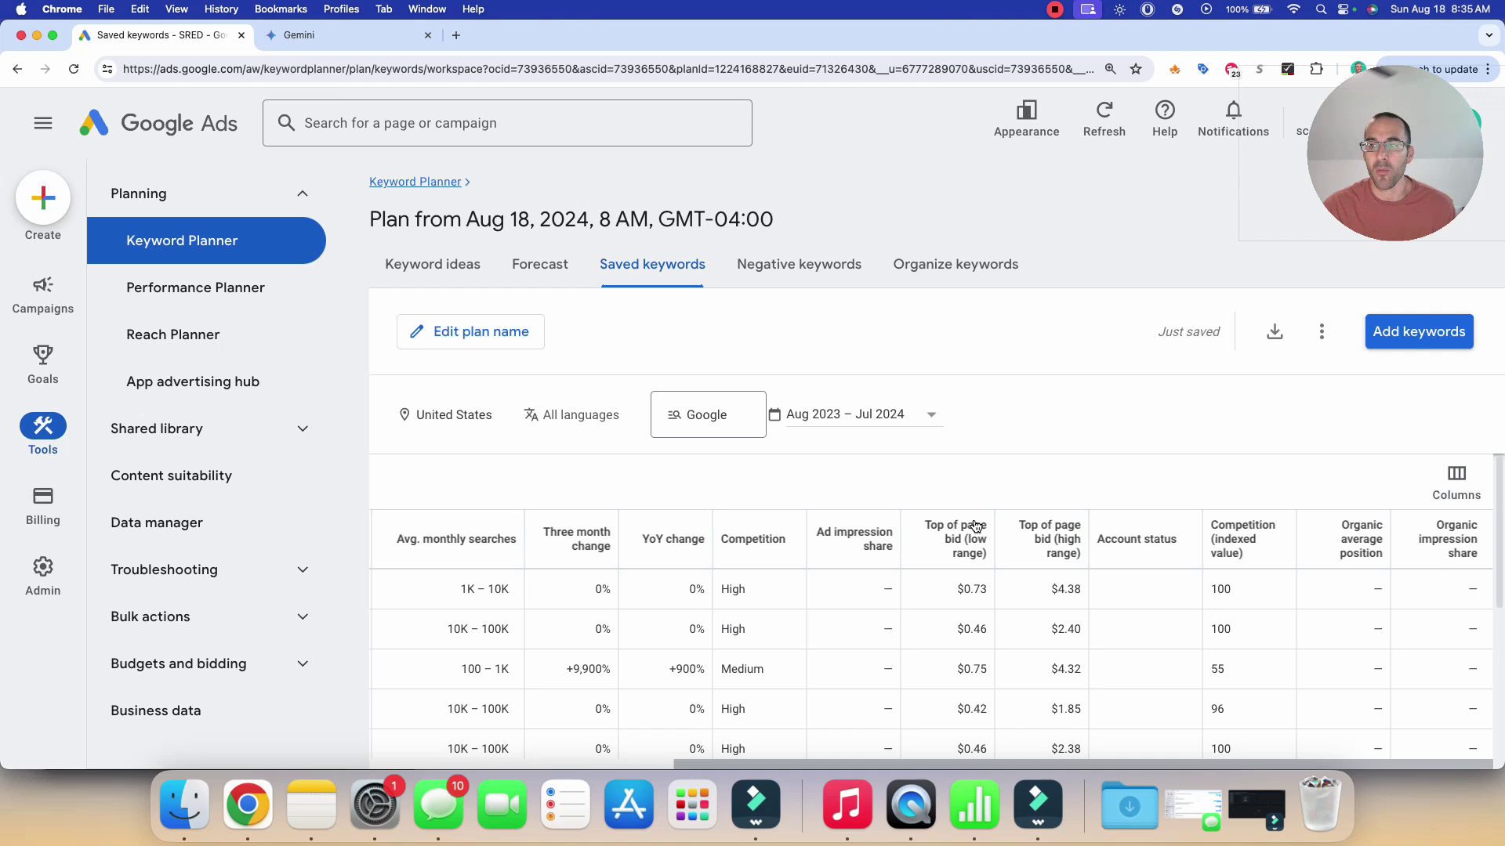
{"action": "mouse_move", "coordinate": [952, 540]}
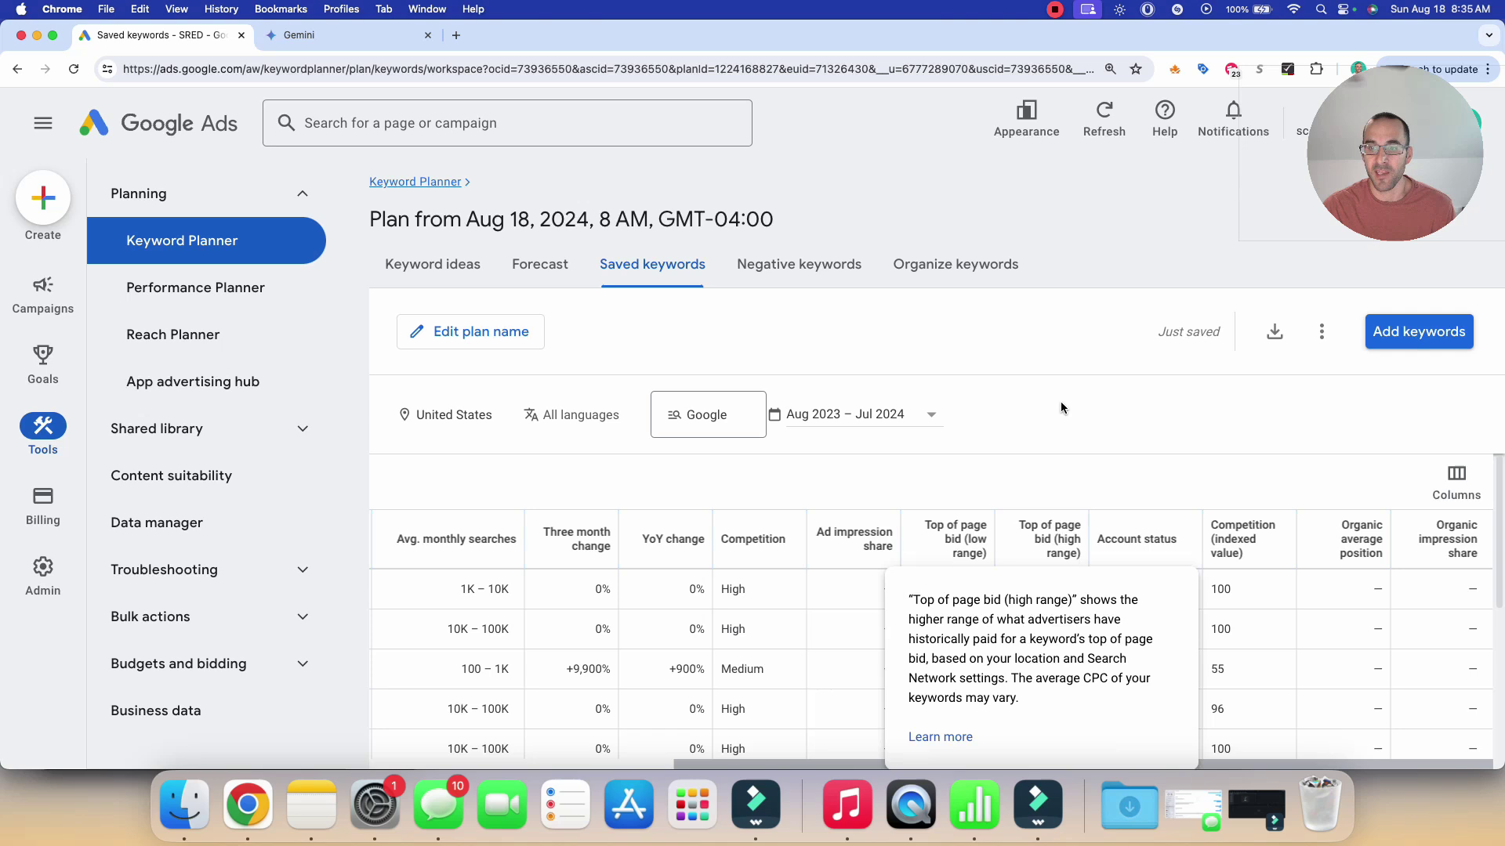
{"action": "scroll", "coordinate": [1072, 766], "scroll_direction": "down", "scroll_amount": 2}
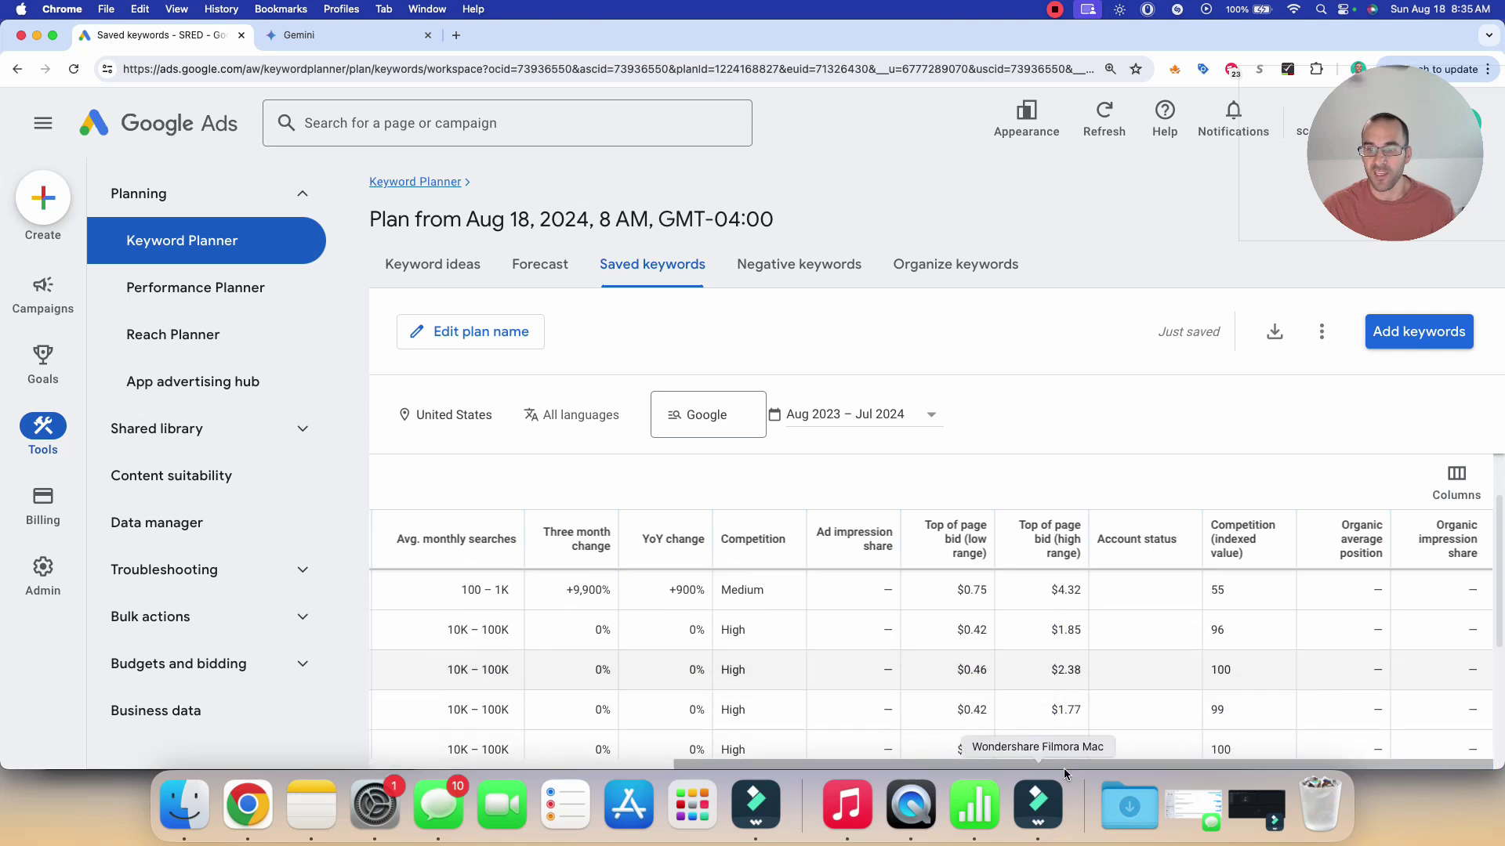
{"action": "left_click", "coordinate": [1065, 767]}
{"action": "scroll", "coordinate": [924, 761], "scroll_direction": "left", "scroll_amount": 5}
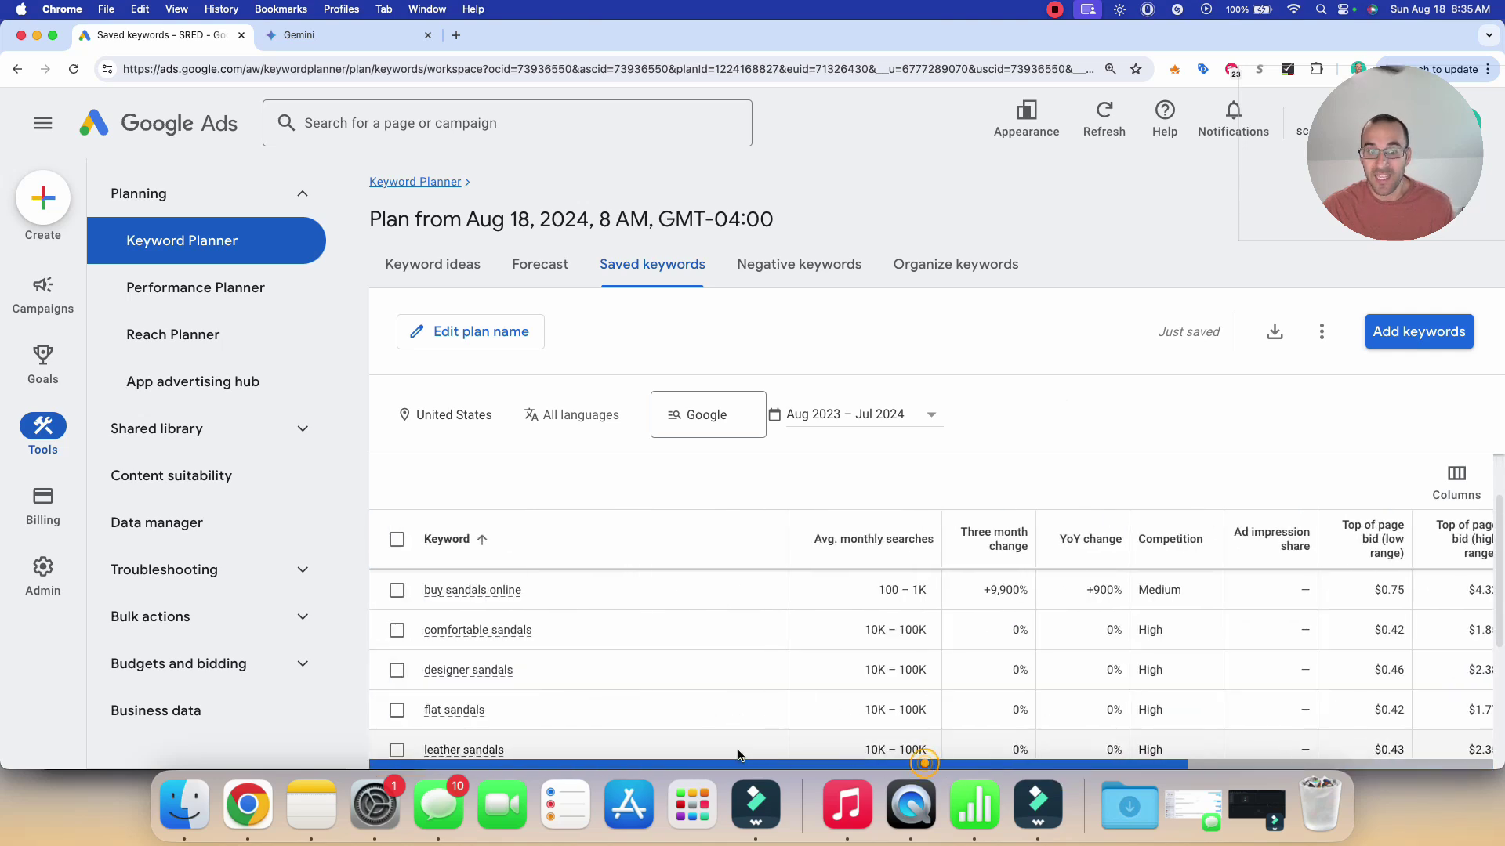
{"action": "scroll", "coordinate": [953, 599], "scroll_direction": "down", "scroll_amount": 1}
{"action": "scroll", "coordinate": [953, 605], "scroll_direction": "down", "scroll_amount": 2}
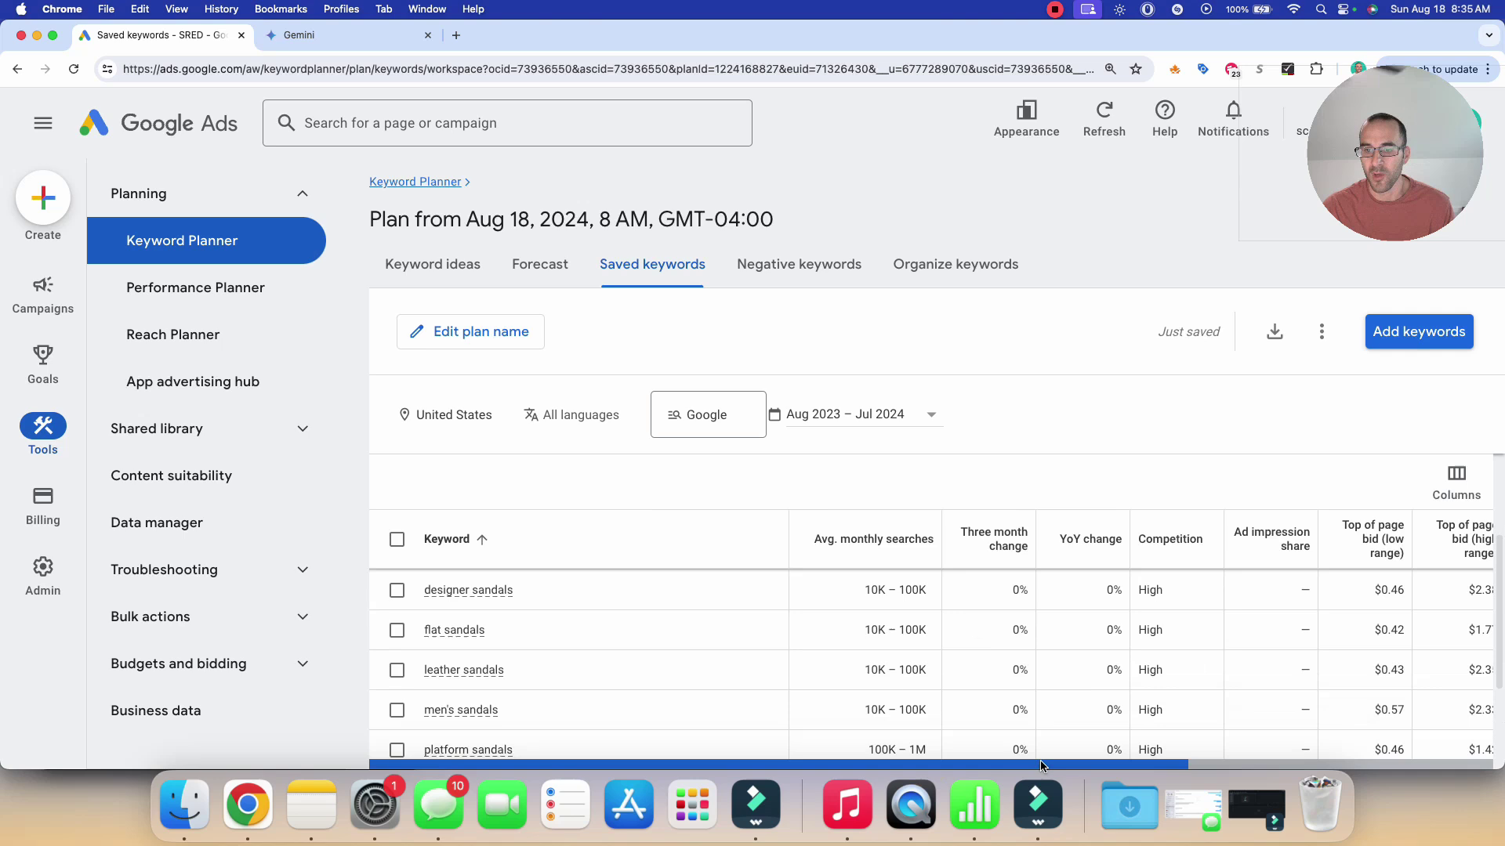
{"action": "scroll", "coordinate": [1097, 761], "scroll_direction": "right", "scroll_amount": 5}
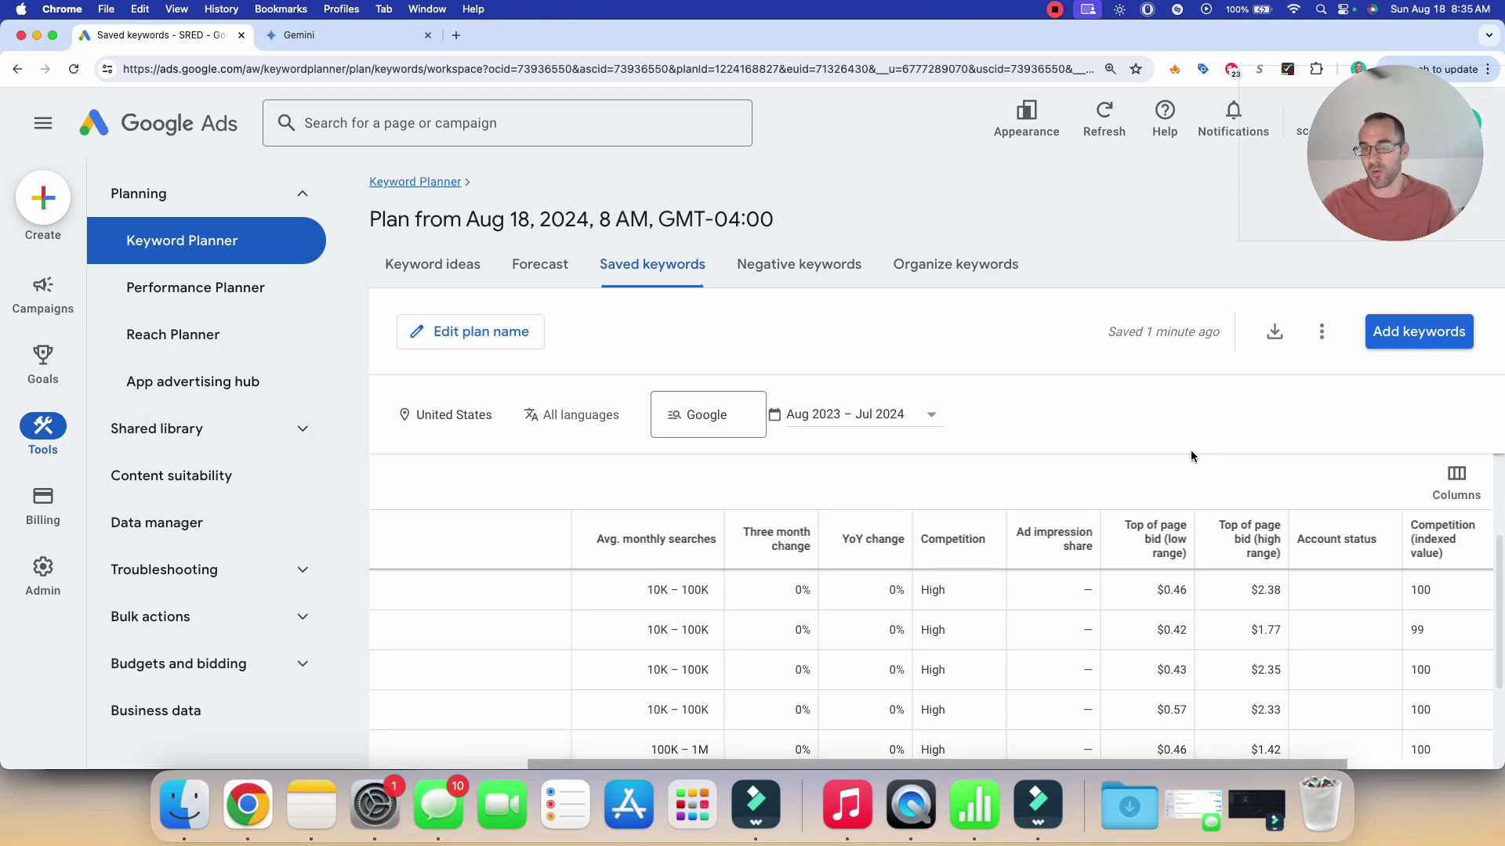
Read the help text for the Top of page bid column header
{"action": "mouse_move", "coordinate": [1169, 558]}
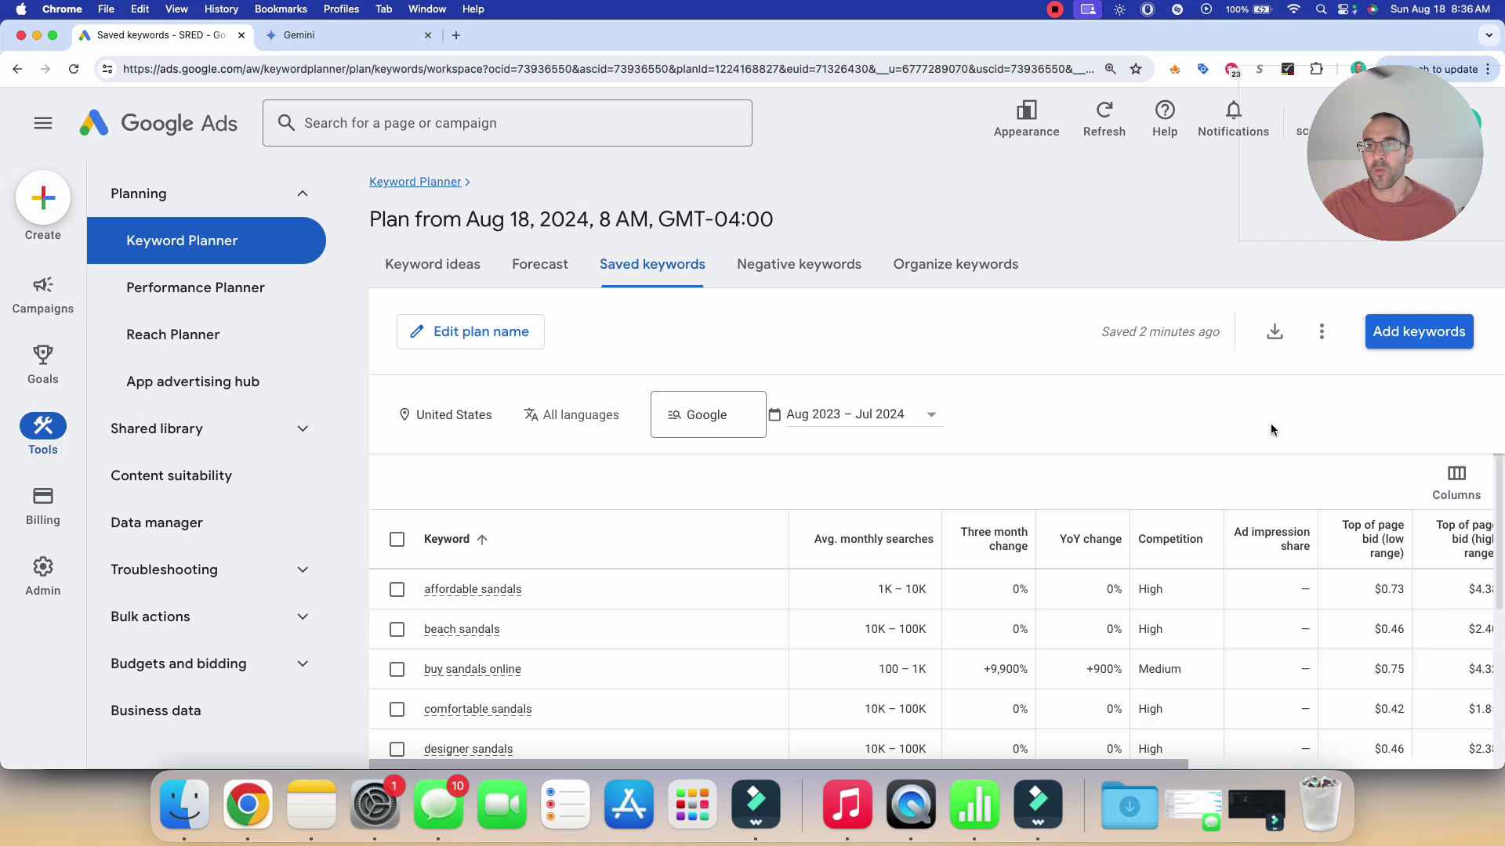
Download the Saved keywords stats as a .csv file
{"action": "left_click", "coordinate": [1274, 332]}
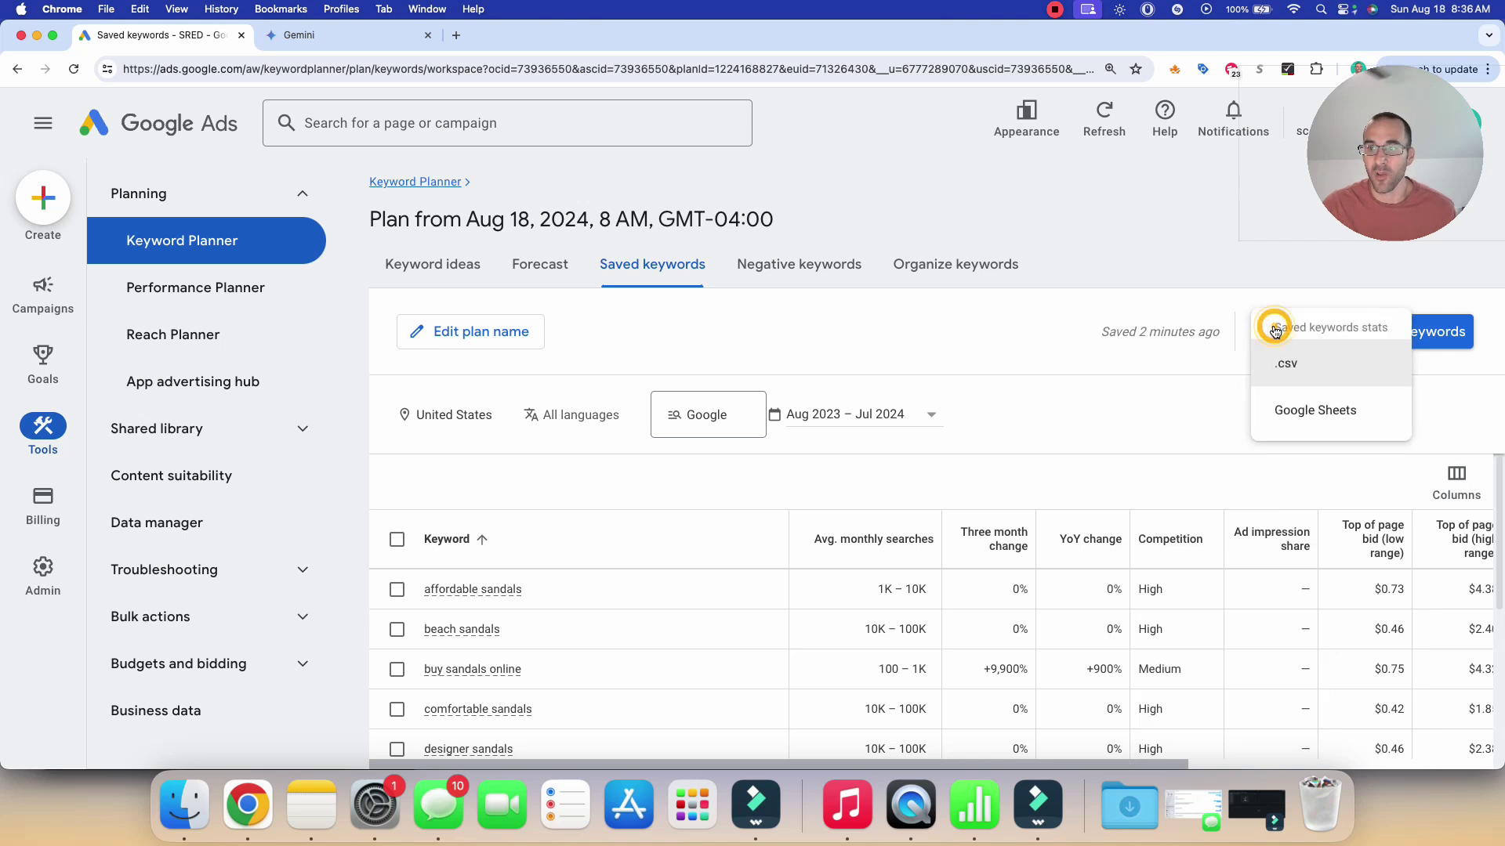
{"action": "left_click", "coordinate": [1295, 366]}
{"action": "left_click", "coordinate": [1160, 395]}
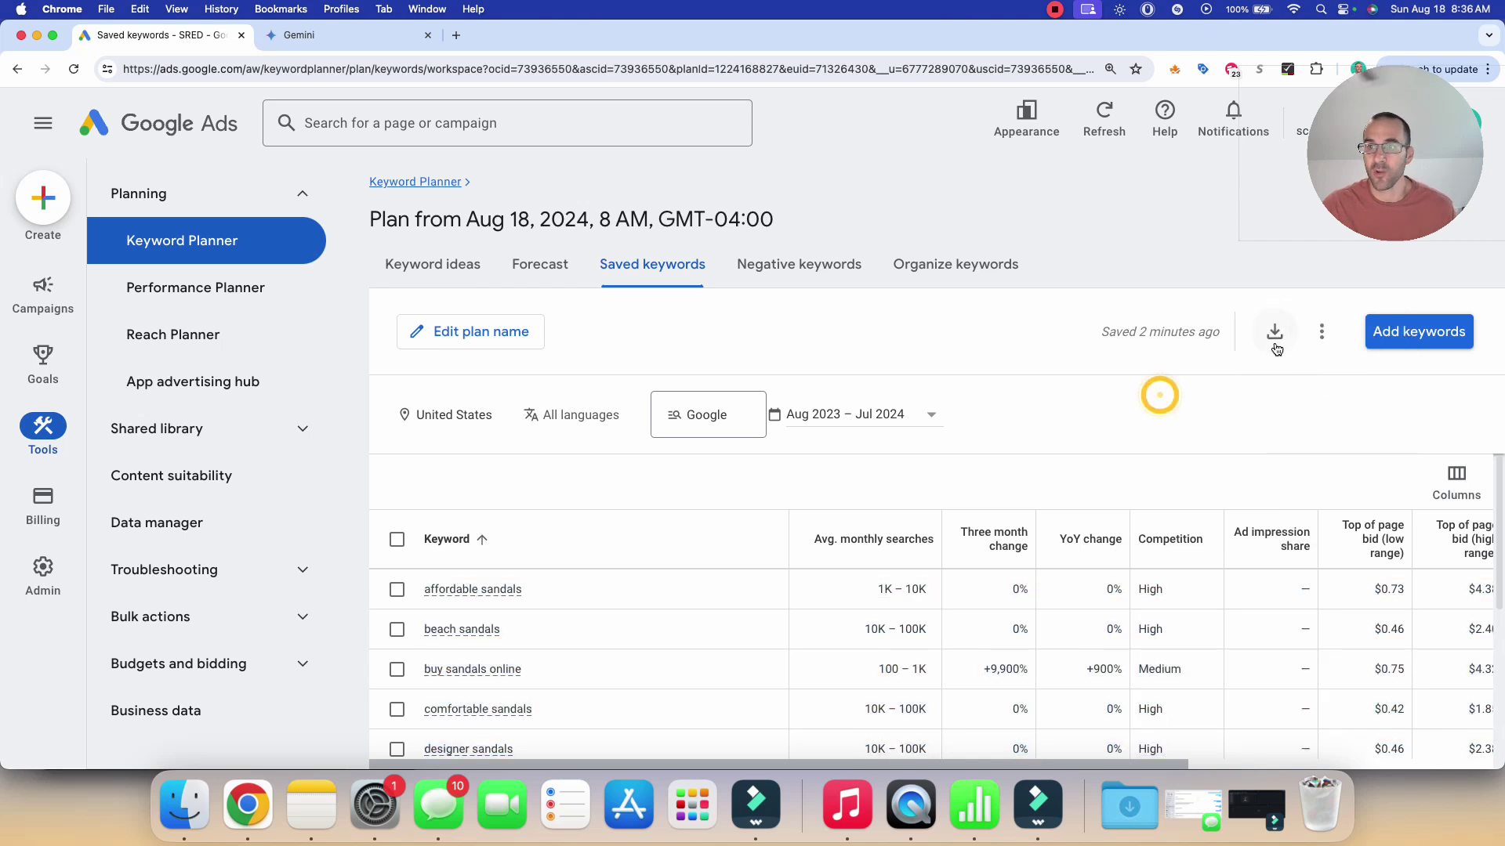
{"action": "left_click", "coordinate": [1274, 337]}
{"action": "left_click", "coordinate": [1297, 364]}
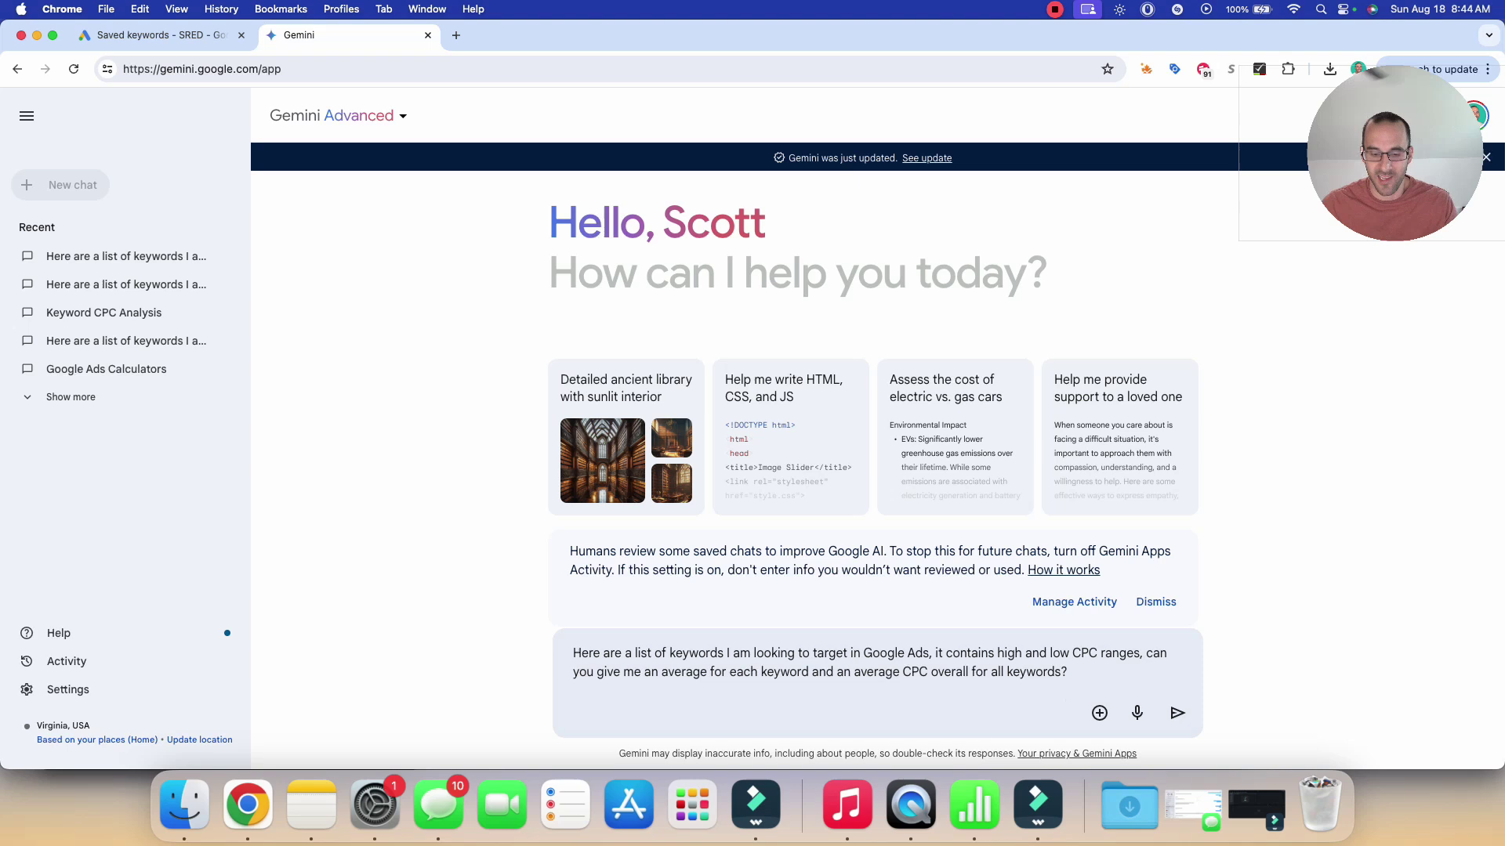
Send Gemini the average-CPC prompt with the pasted bid table image, then preview the attachment
{"action": "key", "text": "super+v"}
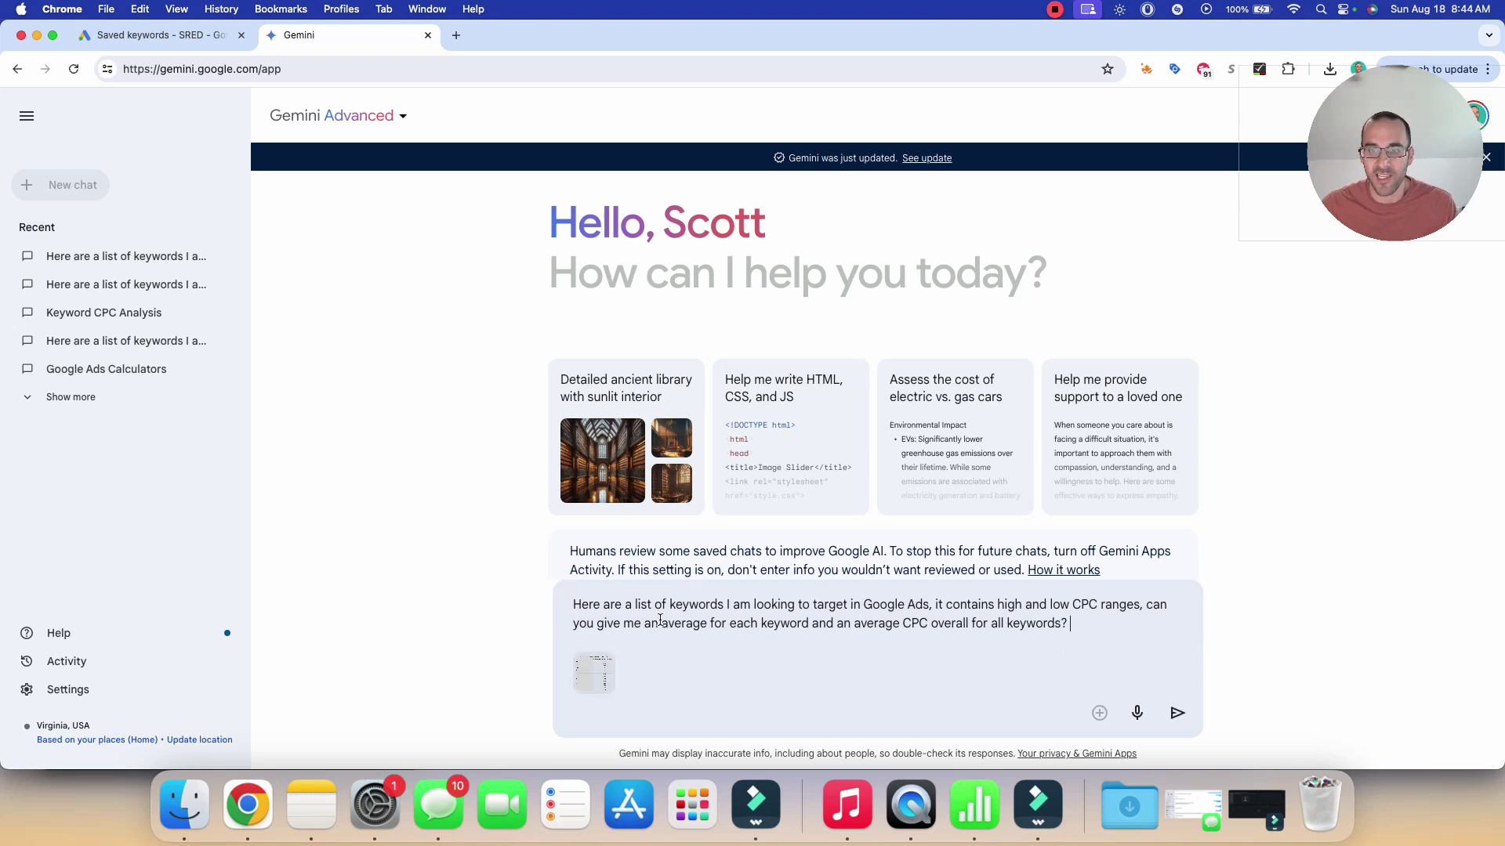
{"action": "mouse_move", "coordinate": [584, 666]}
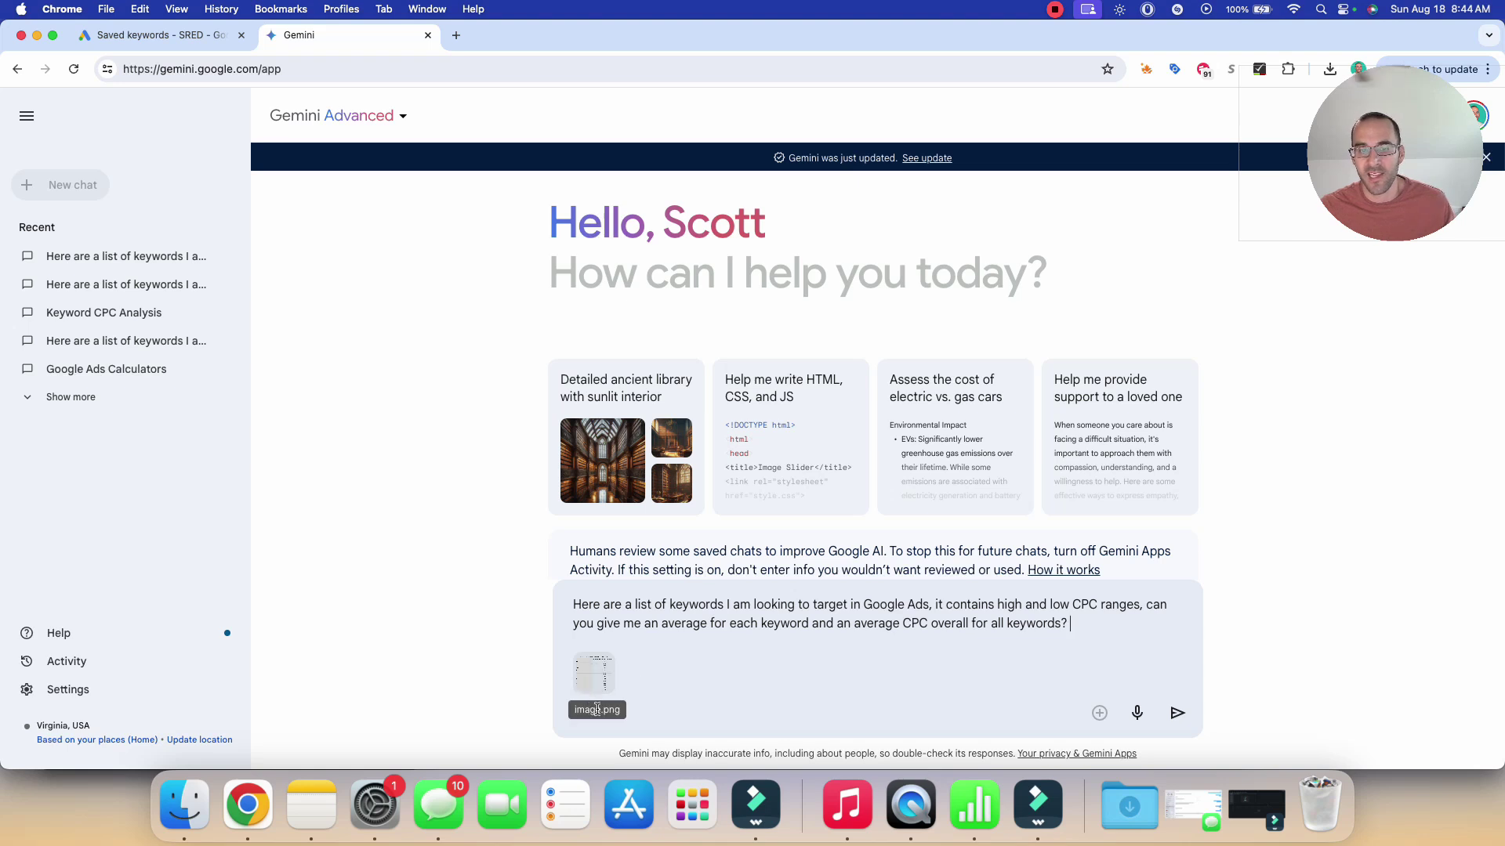
{"action": "left_click", "coordinate": [1166, 720]}
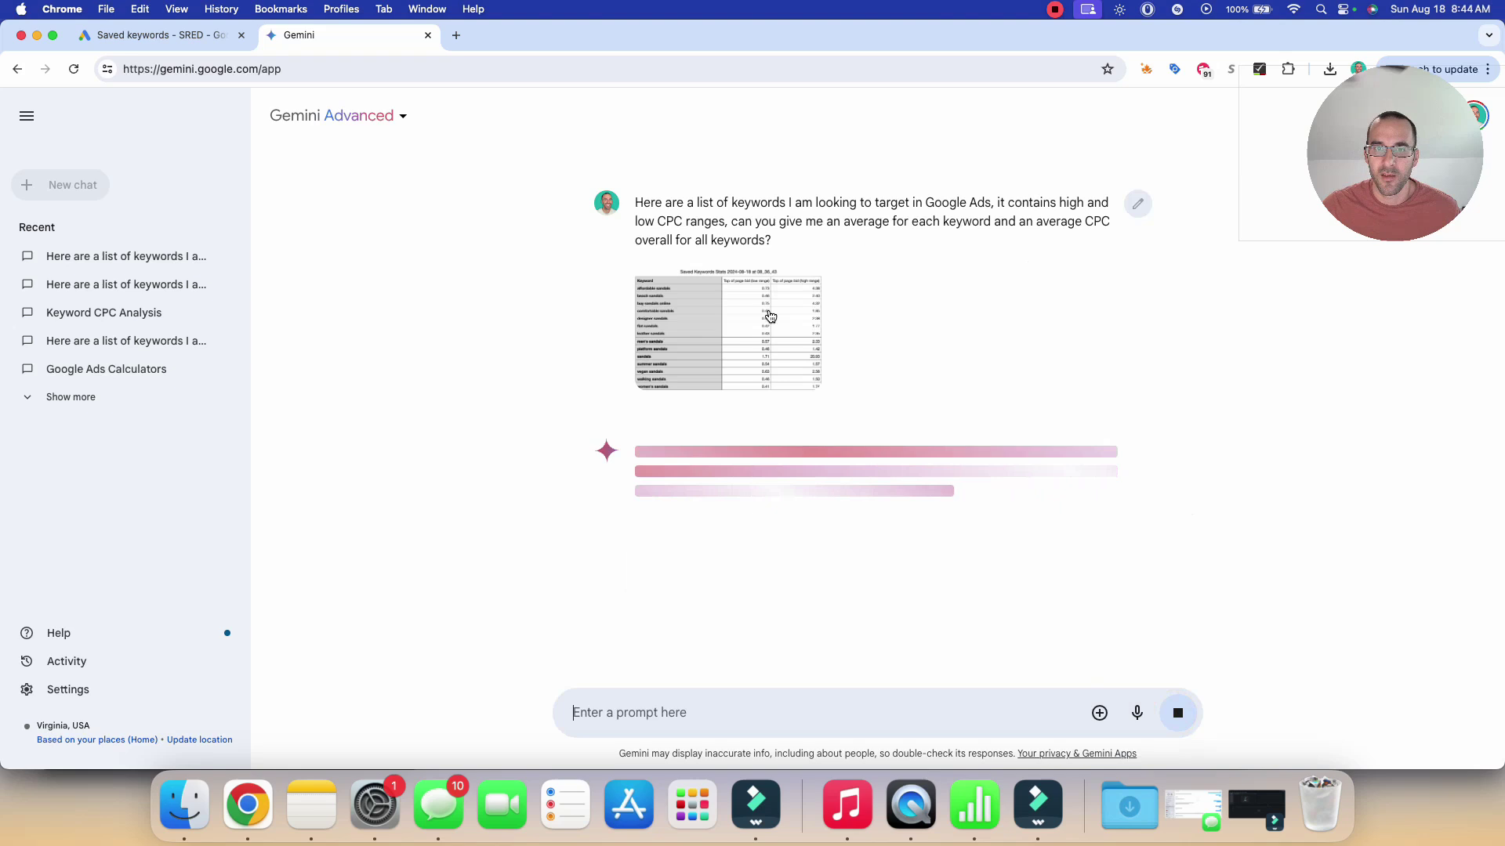
{"action": "left_click", "coordinate": [769, 315]}
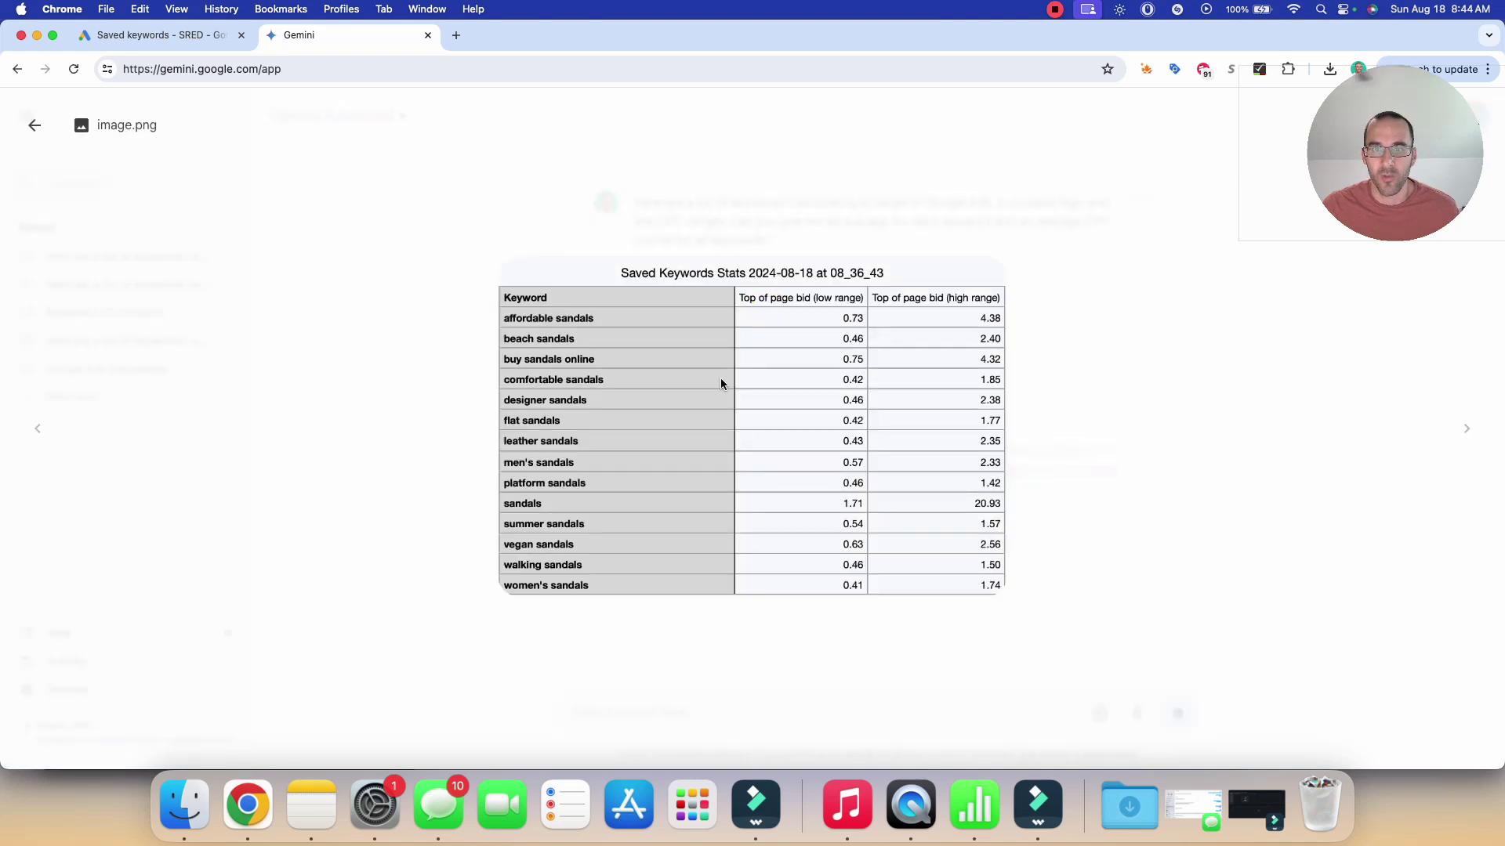
{"action": "left_click", "coordinate": [37, 125]}
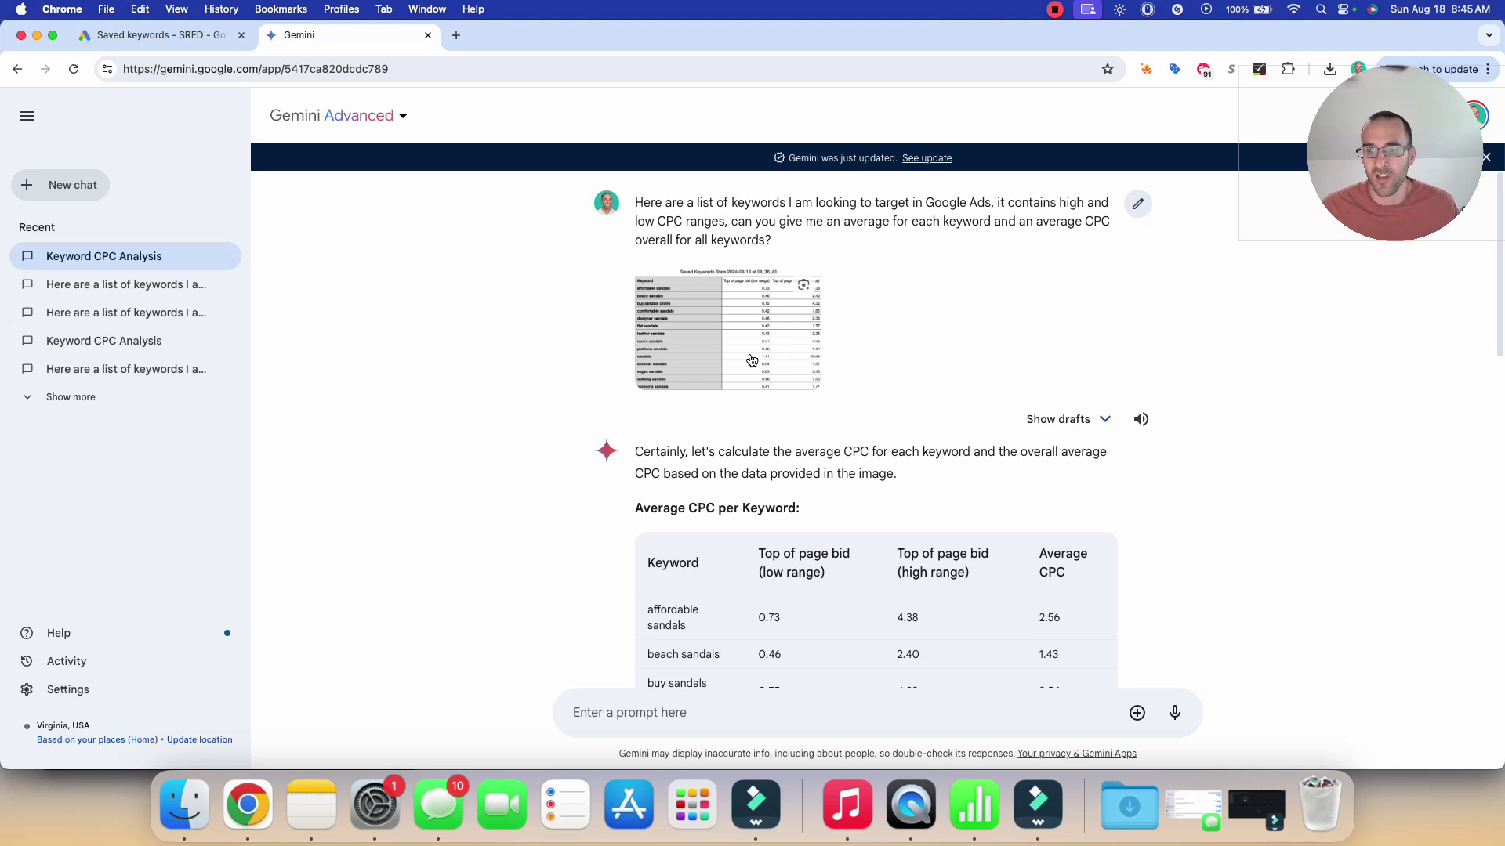
{"action": "scroll", "coordinate": [751, 360], "scroll_direction": "down", "scroll_amount": 3}
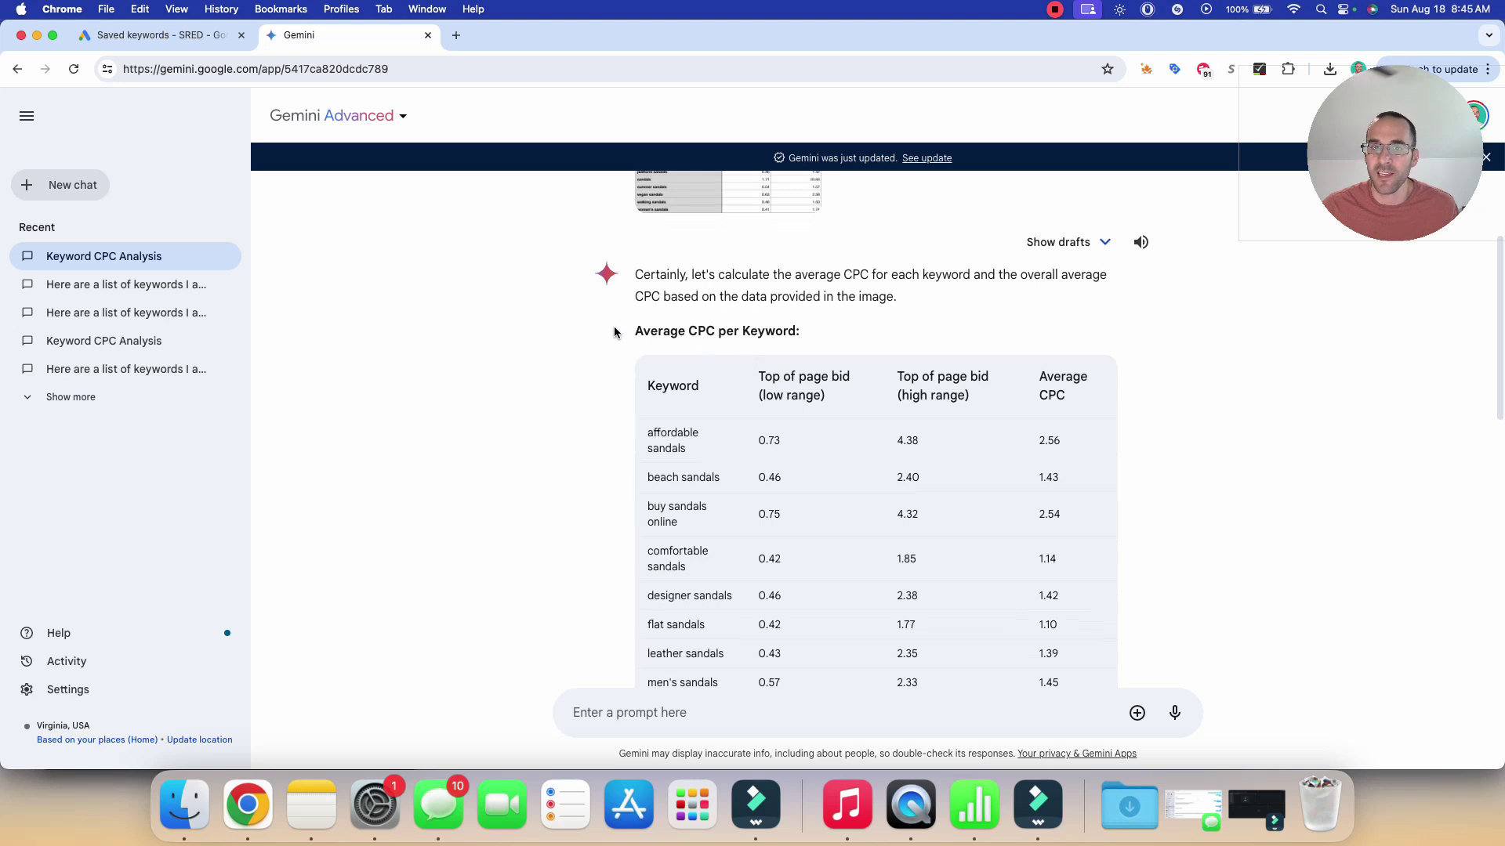
{"action": "scroll", "coordinate": [906, 368], "scroll_direction": "down", "scroll_amount": 1}
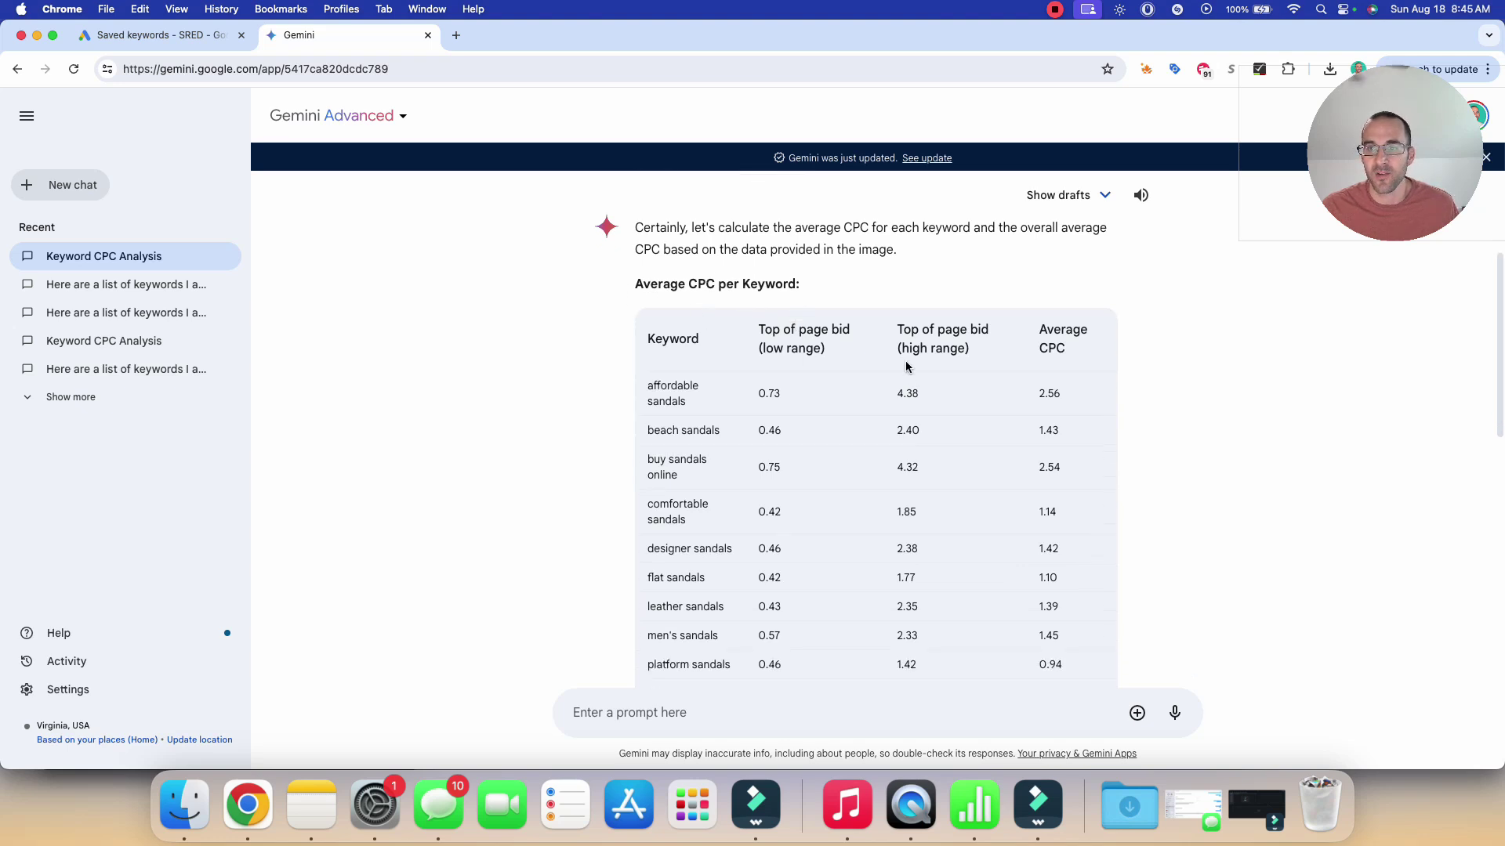
{"action": "scroll", "coordinate": [770, 366], "scroll_direction": "down", "scroll_amount": 1}
{"action": "scroll", "coordinate": [816, 321], "scroll_direction": "down", "scroll_amount": 1}
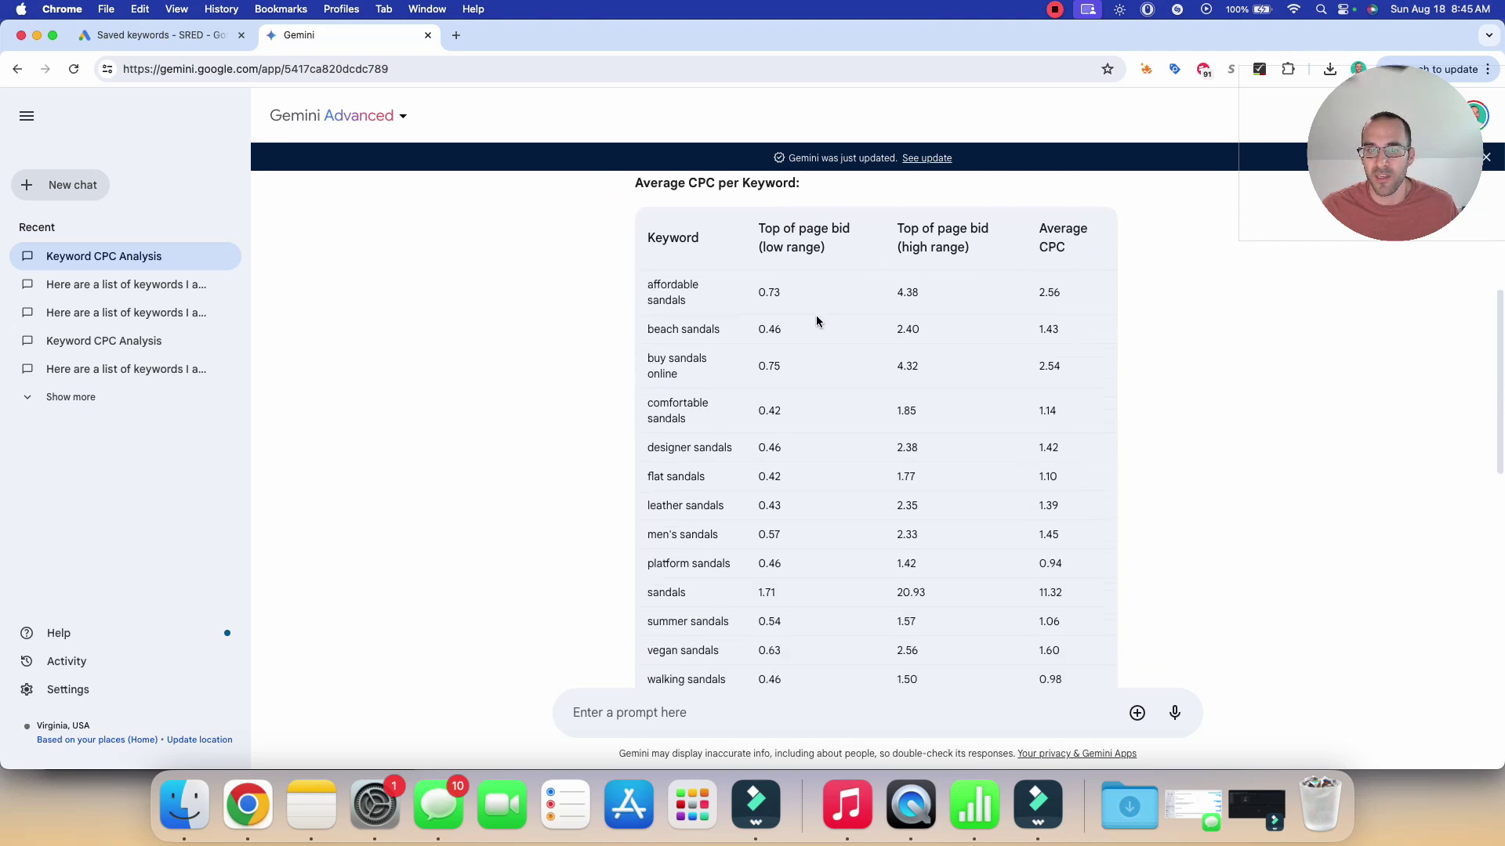
{"action": "scroll", "coordinate": [823, 321], "scroll_direction": "down", "scroll_amount": 6}
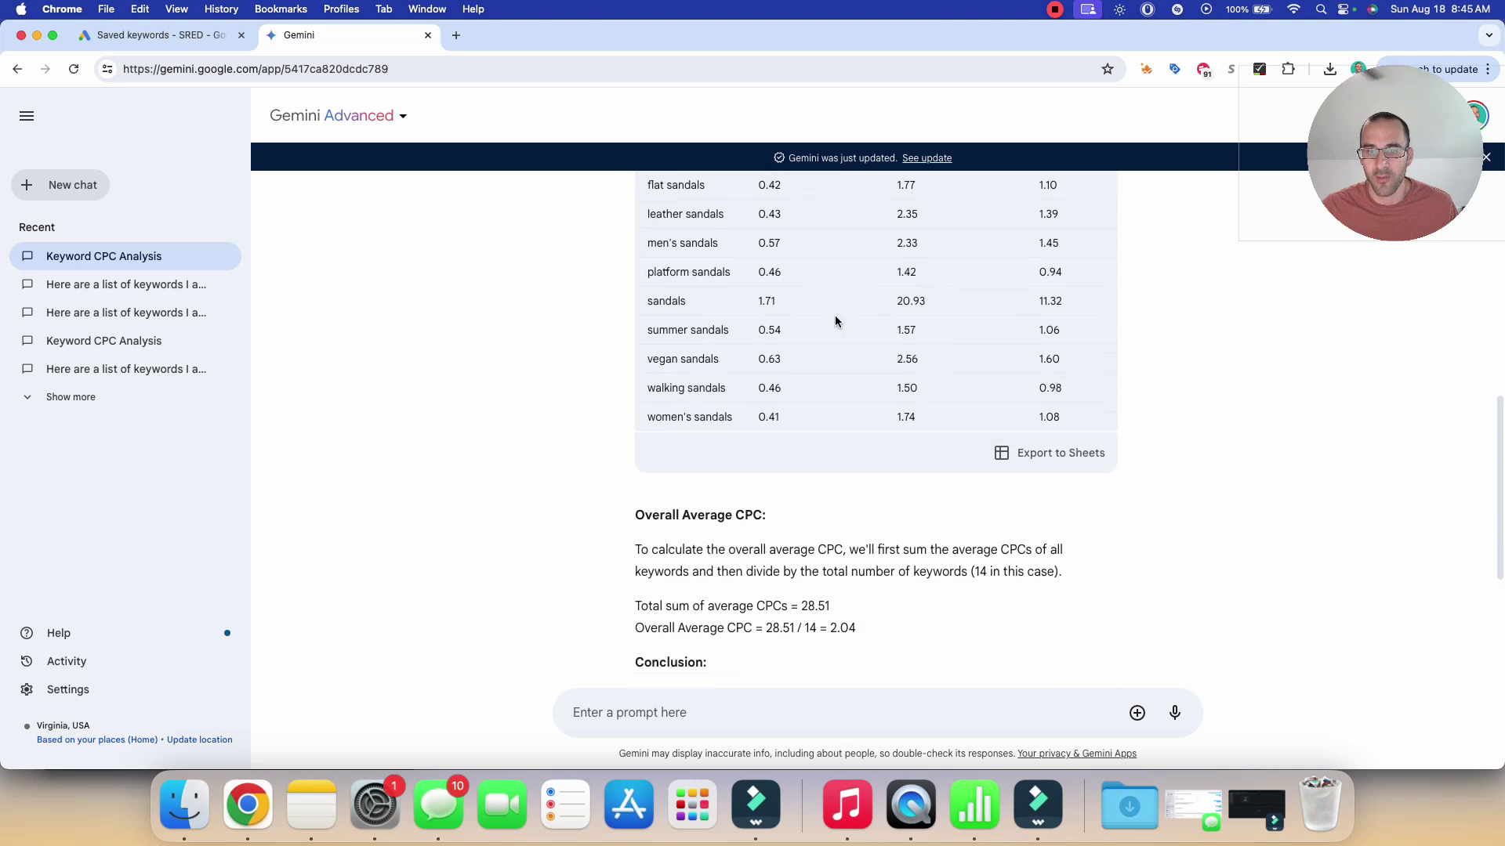
{"action": "left_click_drag", "start_coordinate": [635, 516], "coordinate": [768, 518]}
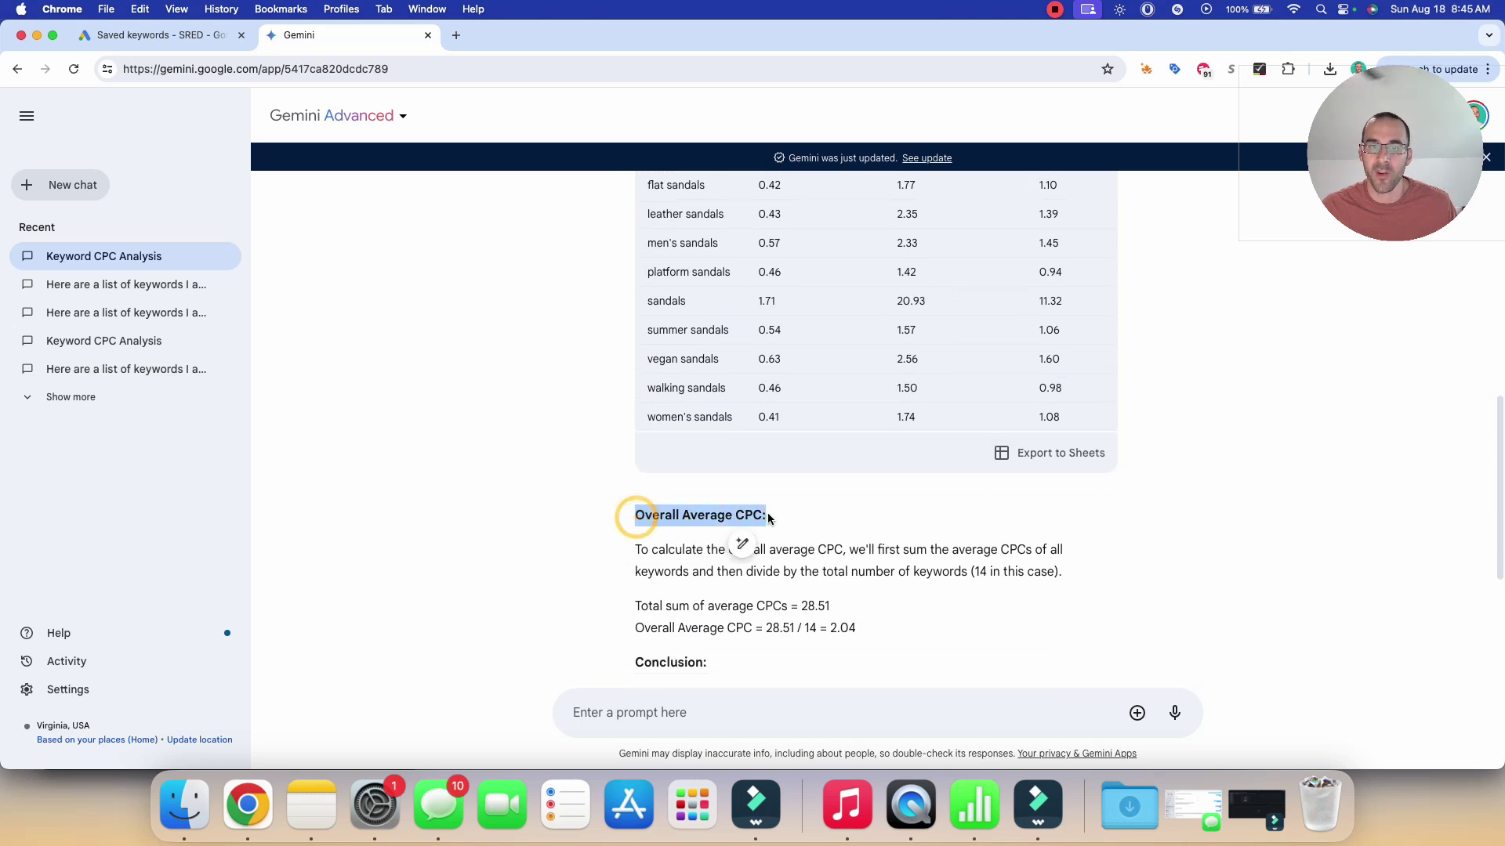
{"action": "left_click", "coordinate": [893, 584]}
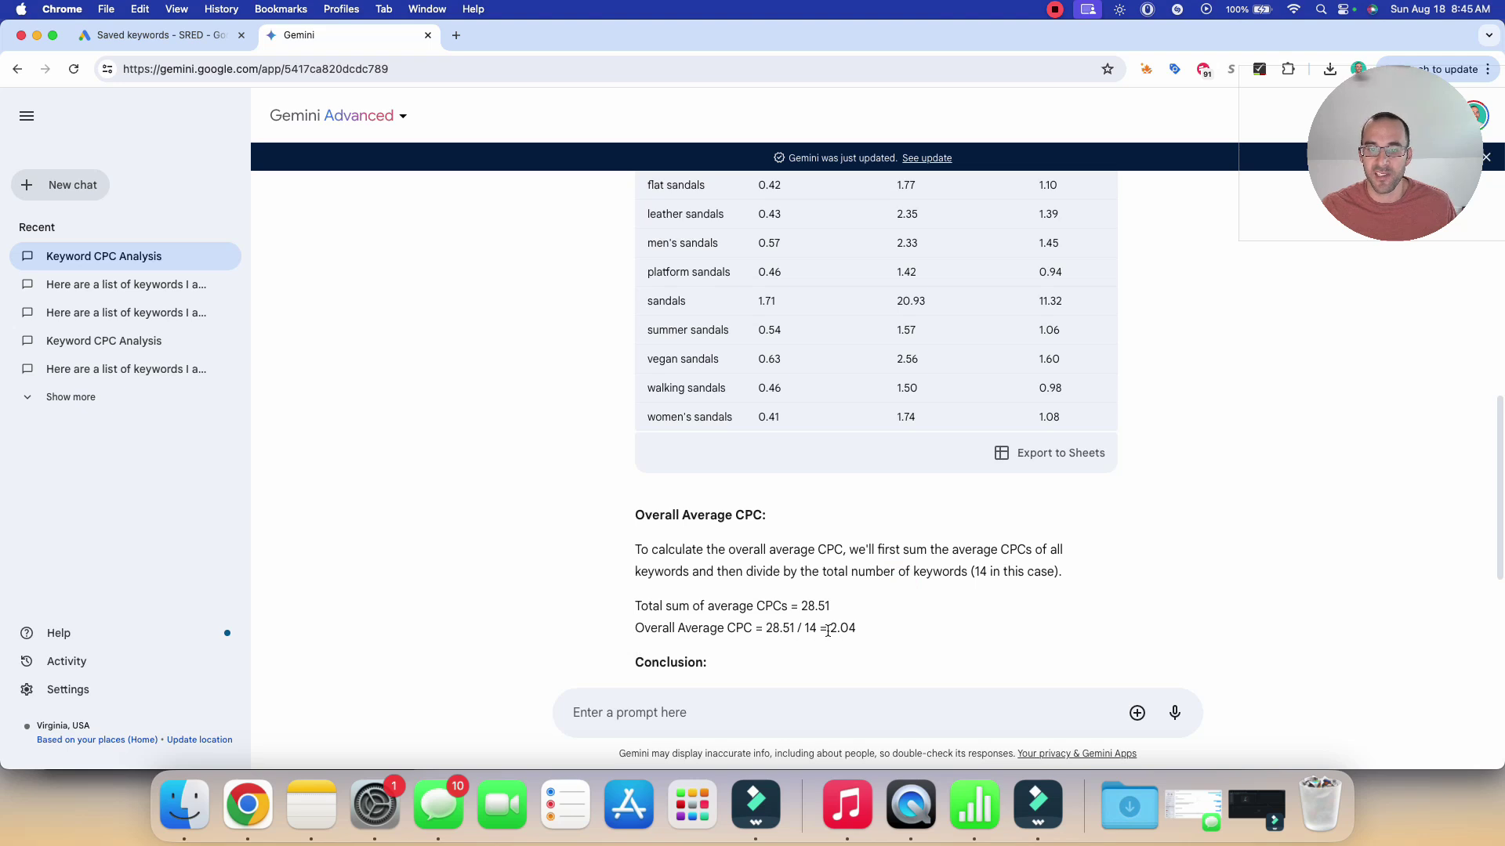
{"action": "left_click_drag", "start_coordinate": [877, 632], "coordinate": [827, 629]}
{"action": "scroll", "coordinate": [1024, 651], "scroll_direction": "up", "scroll_amount": 5}
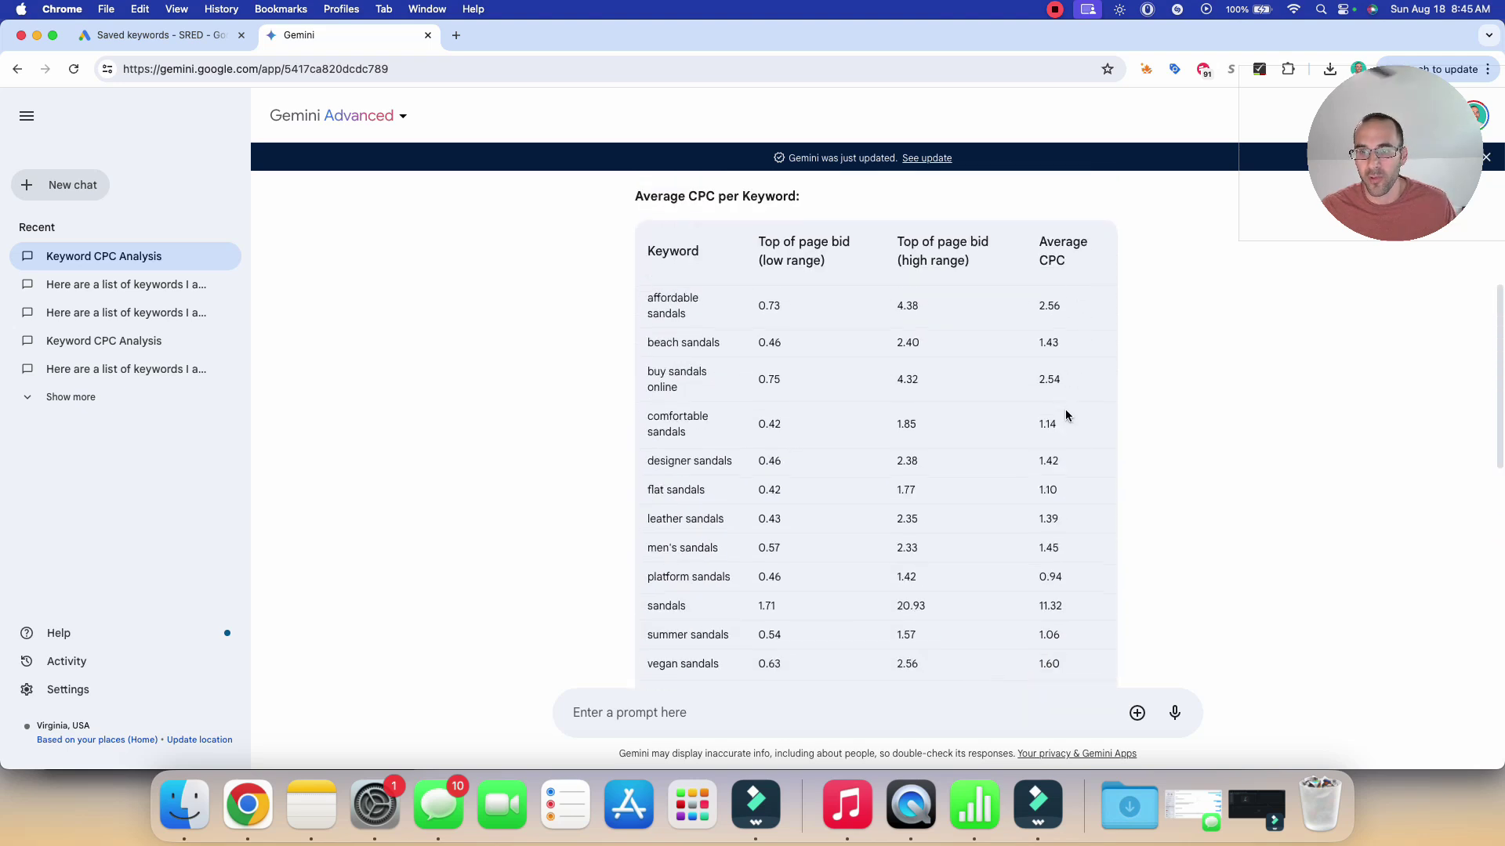
{"action": "scroll", "coordinate": [1058, 416], "scroll_direction": "down", "scroll_amount": 1}
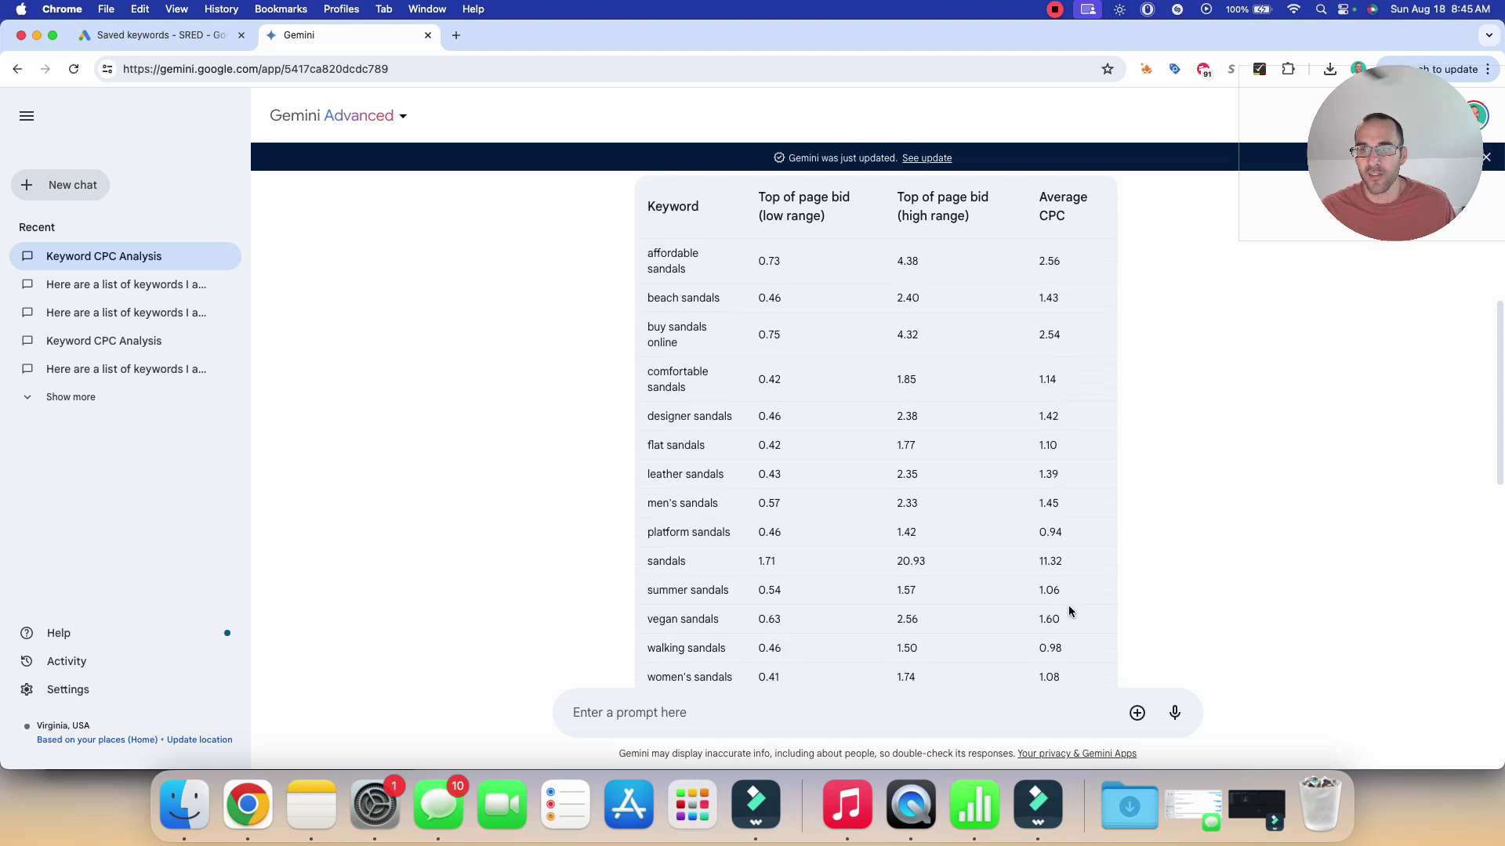
{"action": "left_click", "coordinate": [644, 563]}
{"action": "left_click_drag", "start_coordinate": [659, 562], "coordinate": [686, 563]}
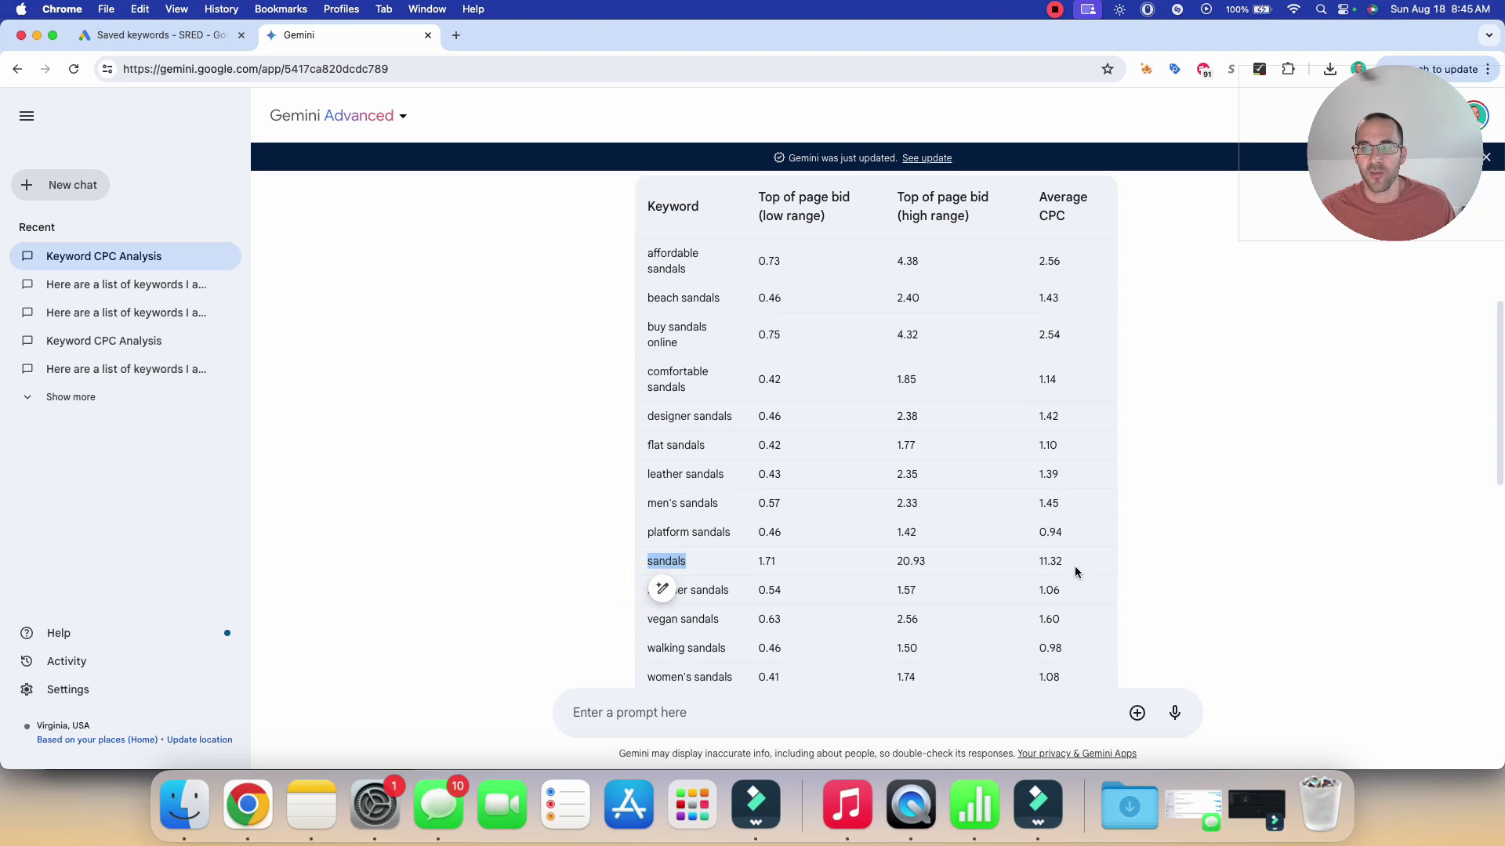
{"action": "left_click_drag", "start_coordinate": [1078, 571], "coordinate": [1025, 576]}
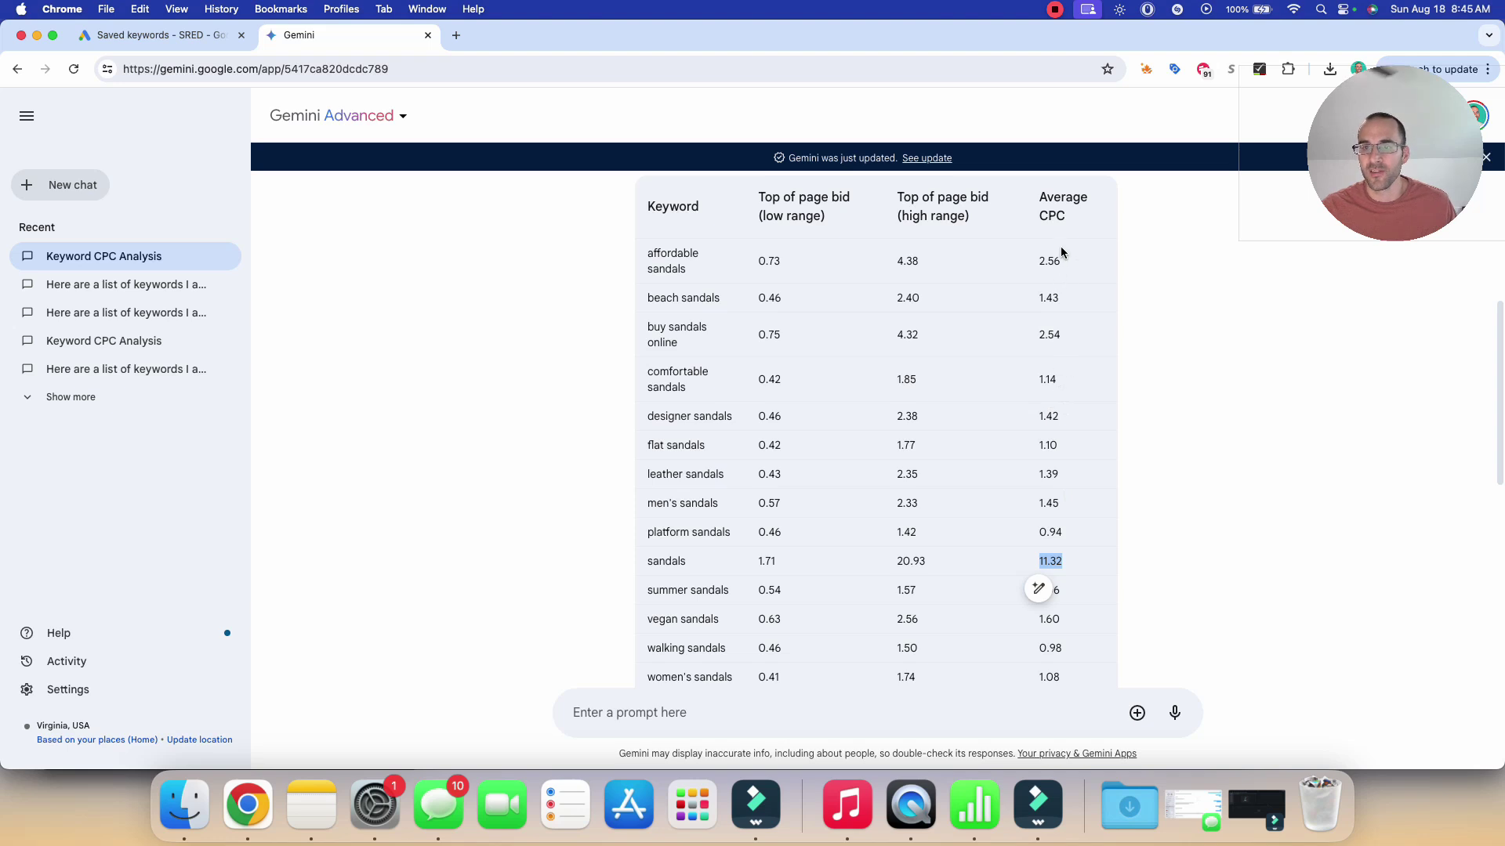
{"action": "scroll", "coordinate": [989, 406], "scroll_direction": "down", "scroll_amount": 5}
{"action": "scroll", "coordinate": [760, 538], "scroll_direction": "down", "scroll_amount": 1}
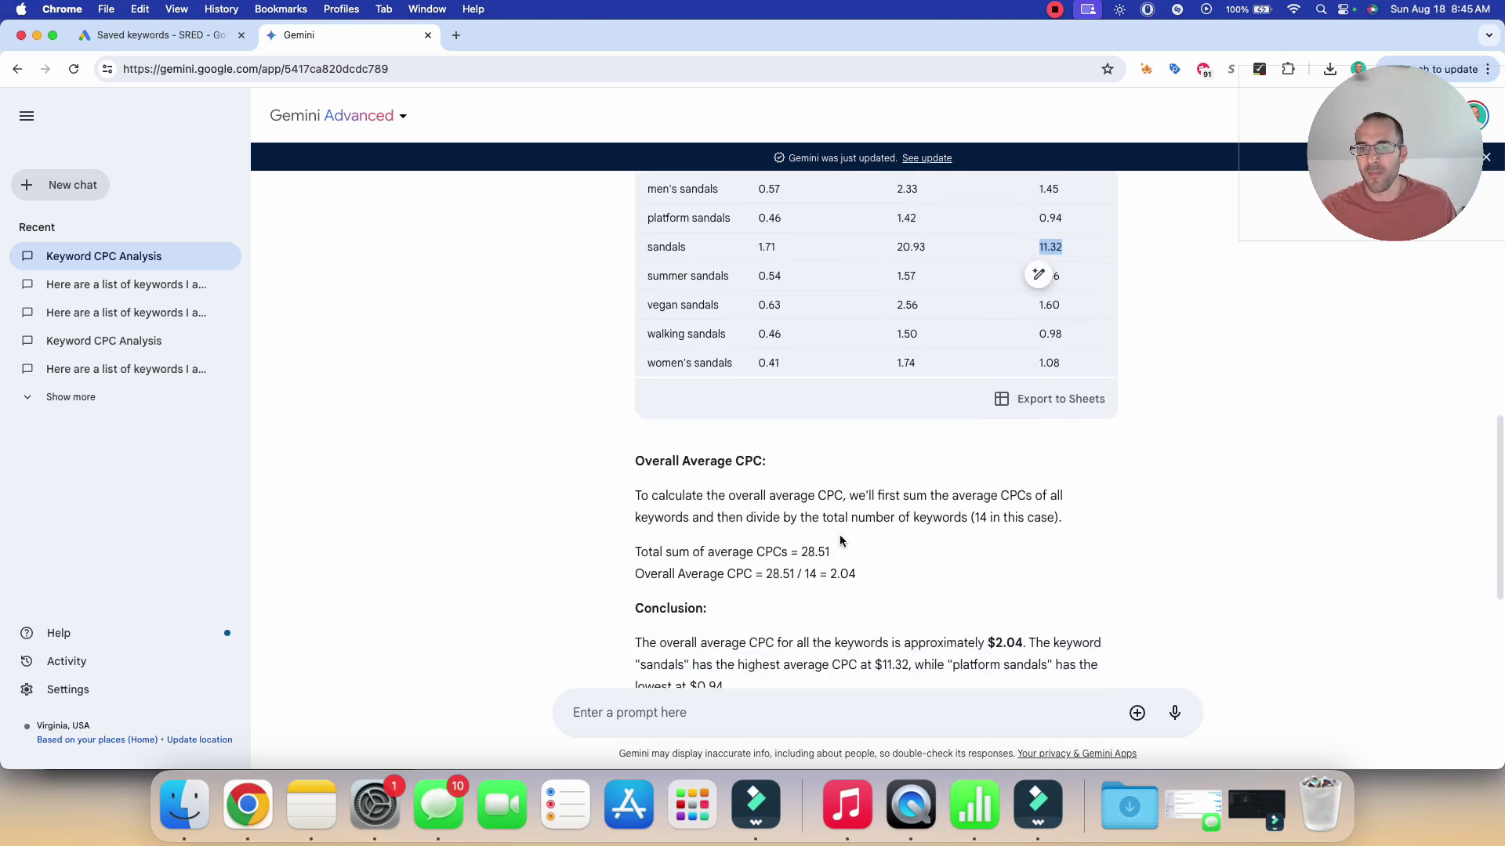
{"action": "scroll", "coordinate": [759, 572], "scroll_direction": "up", "scroll_amount": 3}
{"action": "left_click", "coordinate": [1165, 467]}
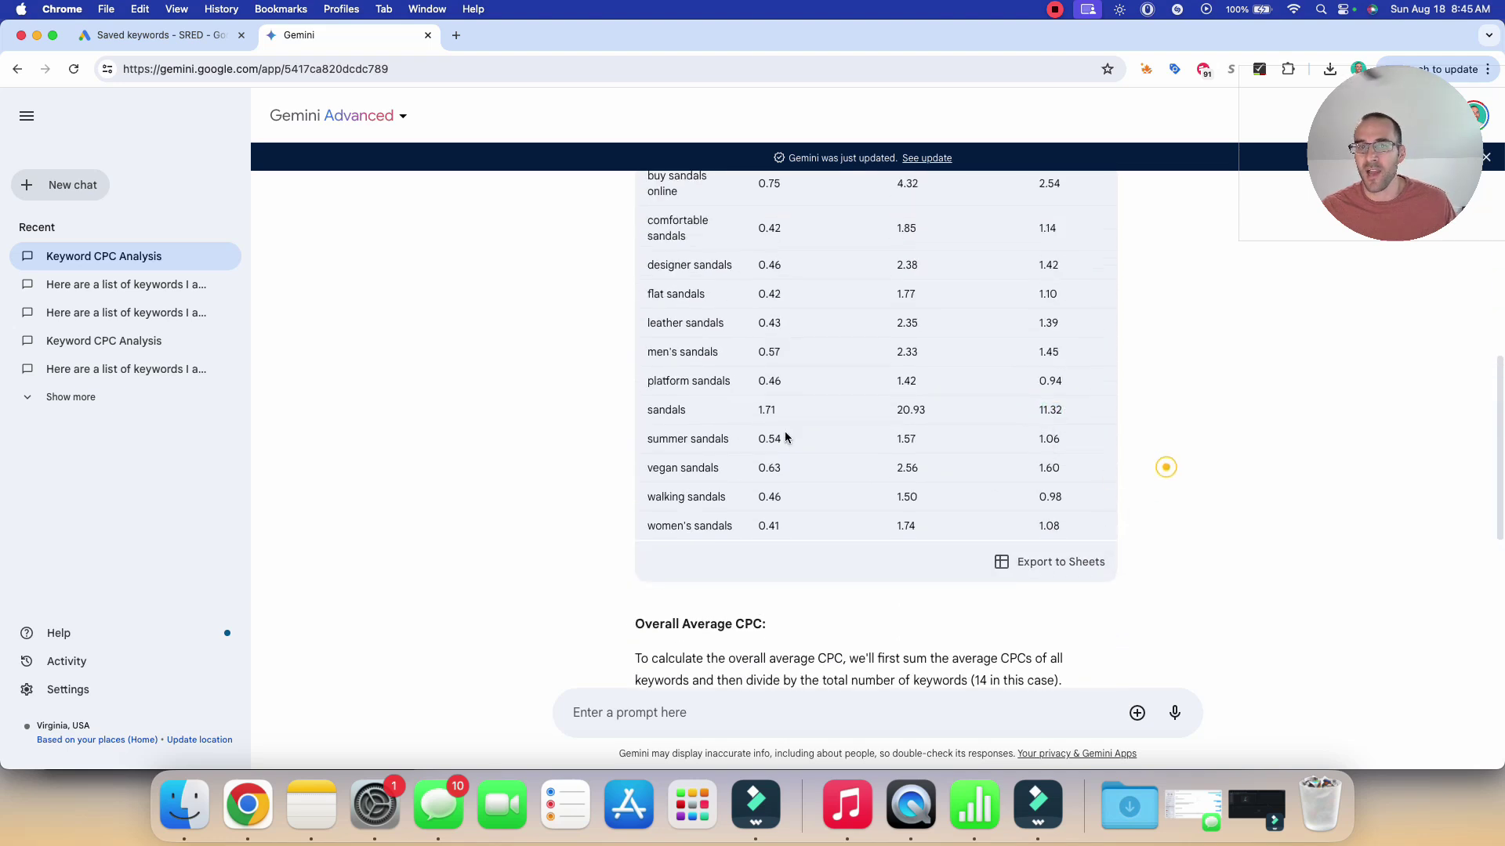
{"action": "left_click_drag", "start_coordinate": [644, 409], "coordinate": [1096, 410]}
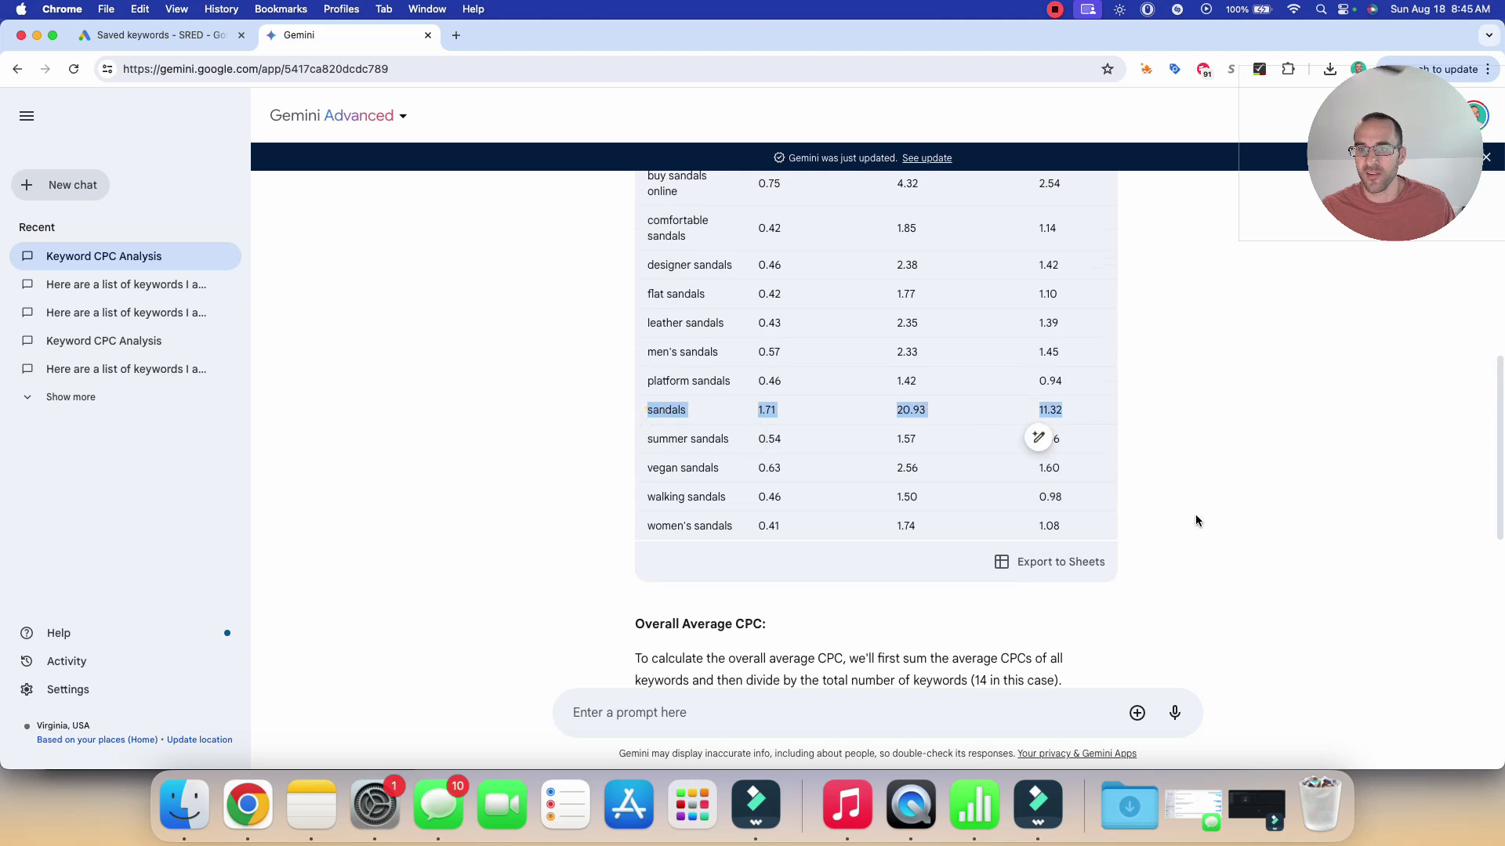
{"action": "scroll", "coordinate": [1196, 520], "scroll_direction": "up", "scroll_amount": 1}
{"action": "scroll", "coordinate": [1196, 521], "scroll_direction": "down", "scroll_amount": 4}
{"action": "scroll", "coordinate": [898, 470], "scroll_direction": "down", "scroll_amount": 2}
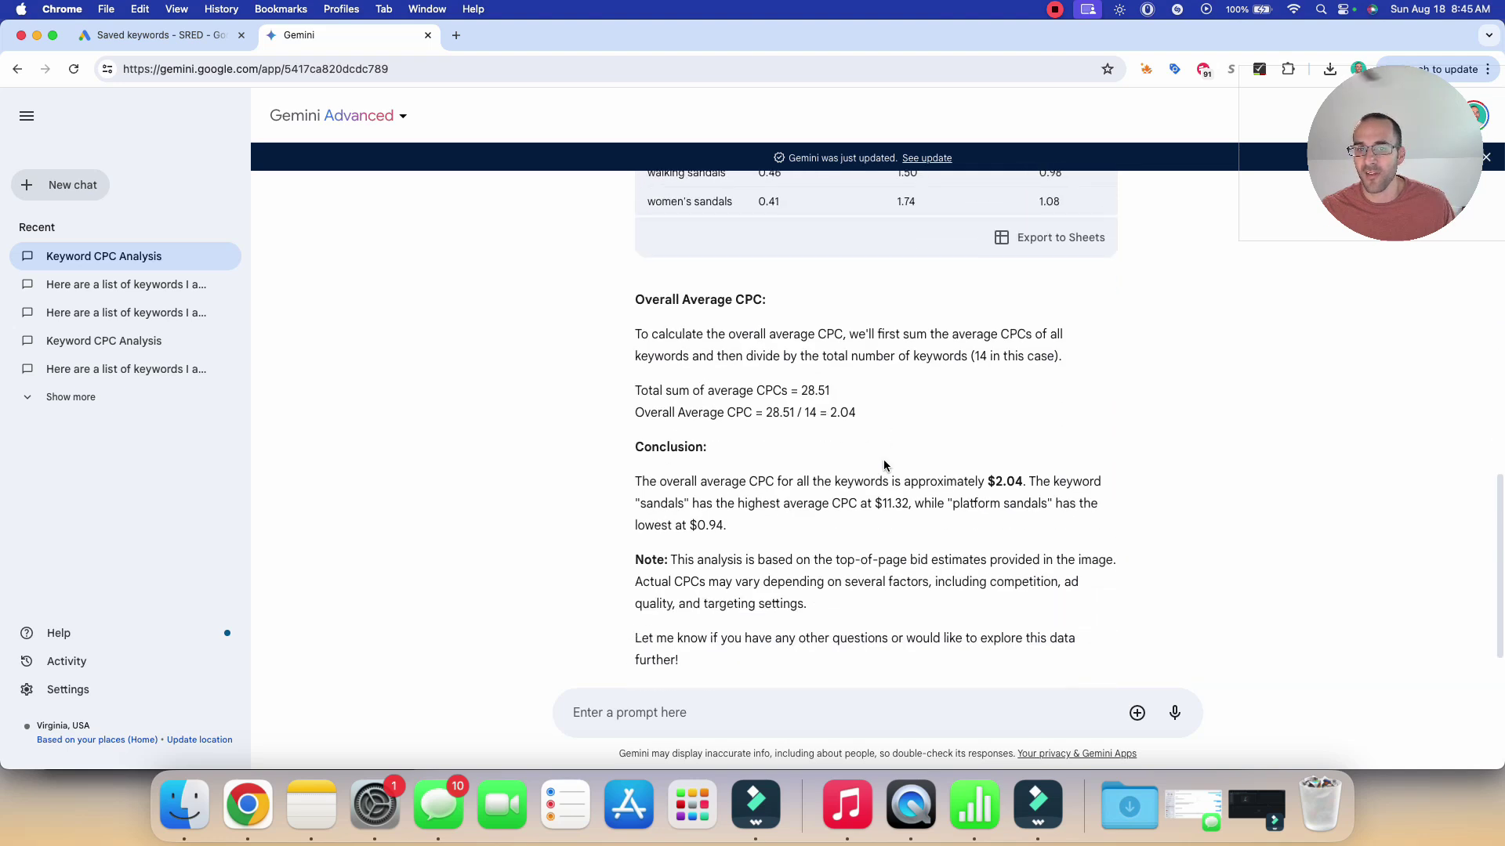
{"action": "scroll", "coordinate": [1042, 450], "scroll_direction": "up", "scroll_amount": 5}
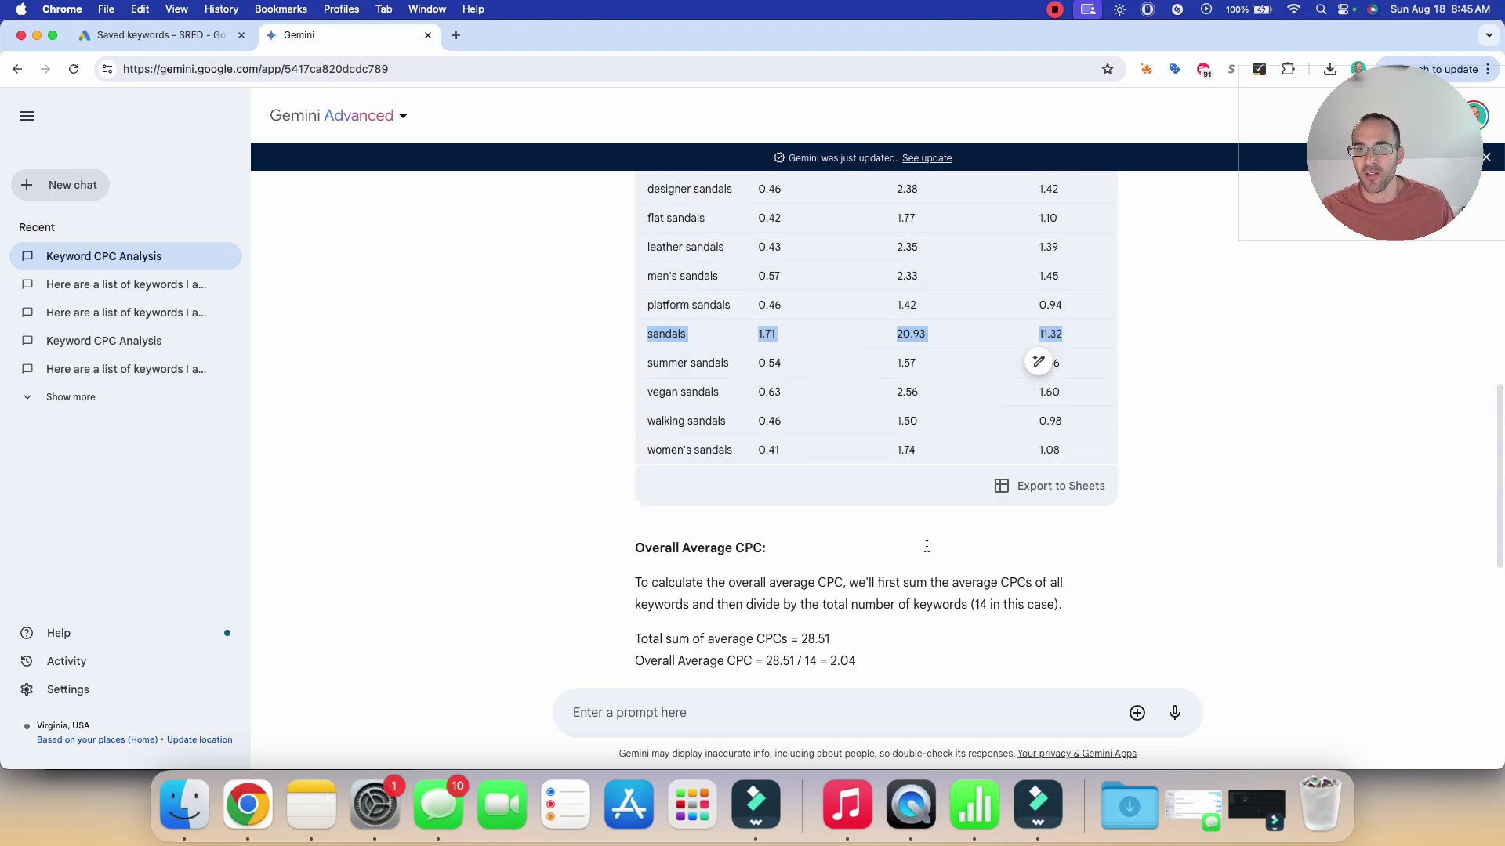
{"action": "left_click", "coordinate": [1263, 511]}
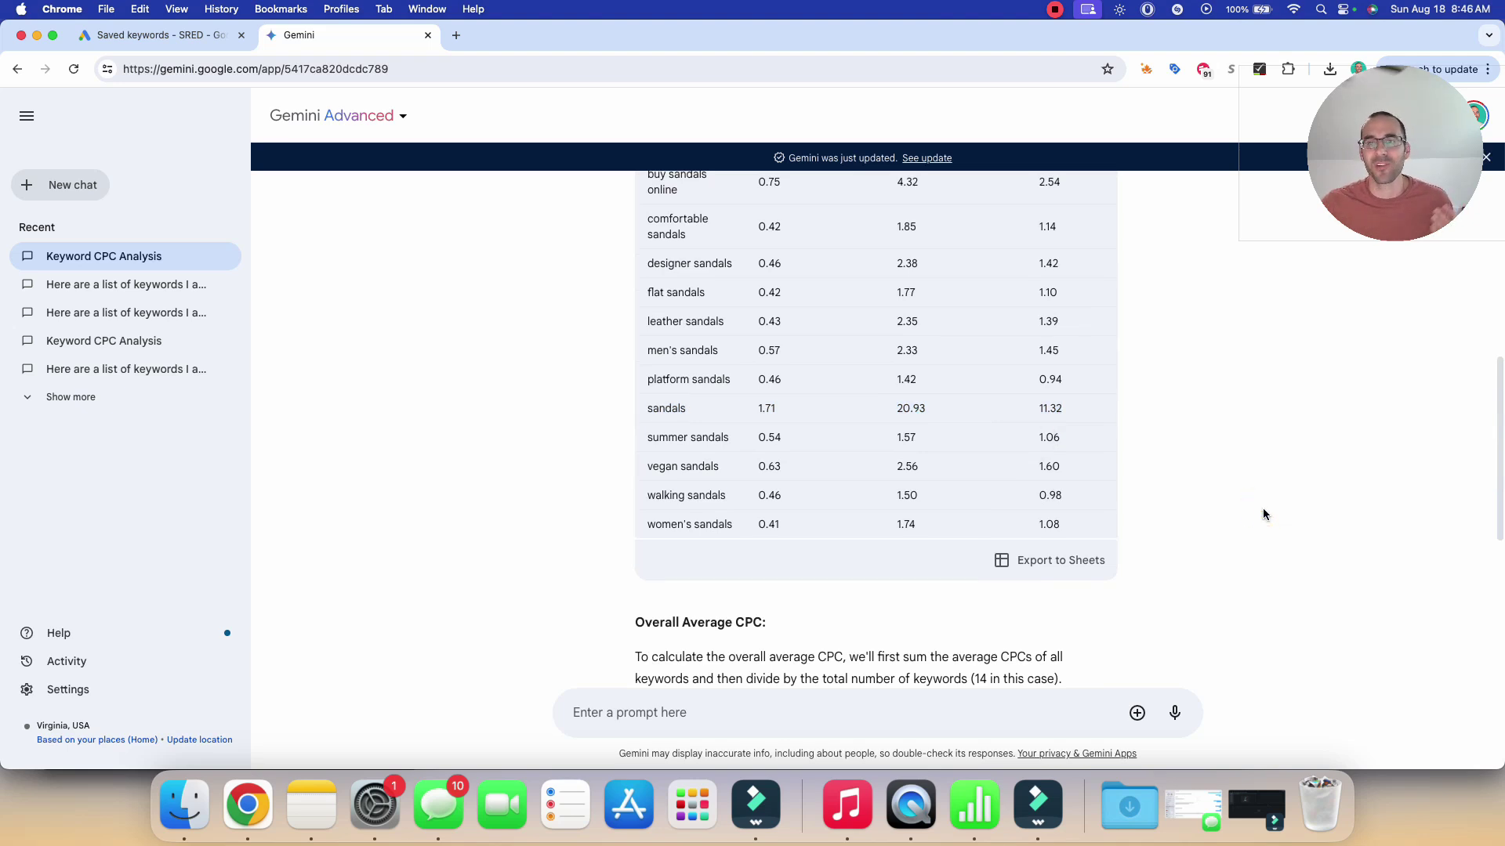
{"action": "scroll", "coordinate": [1251, 514], "scroll_direction": "up", "scroll_amount": 3}
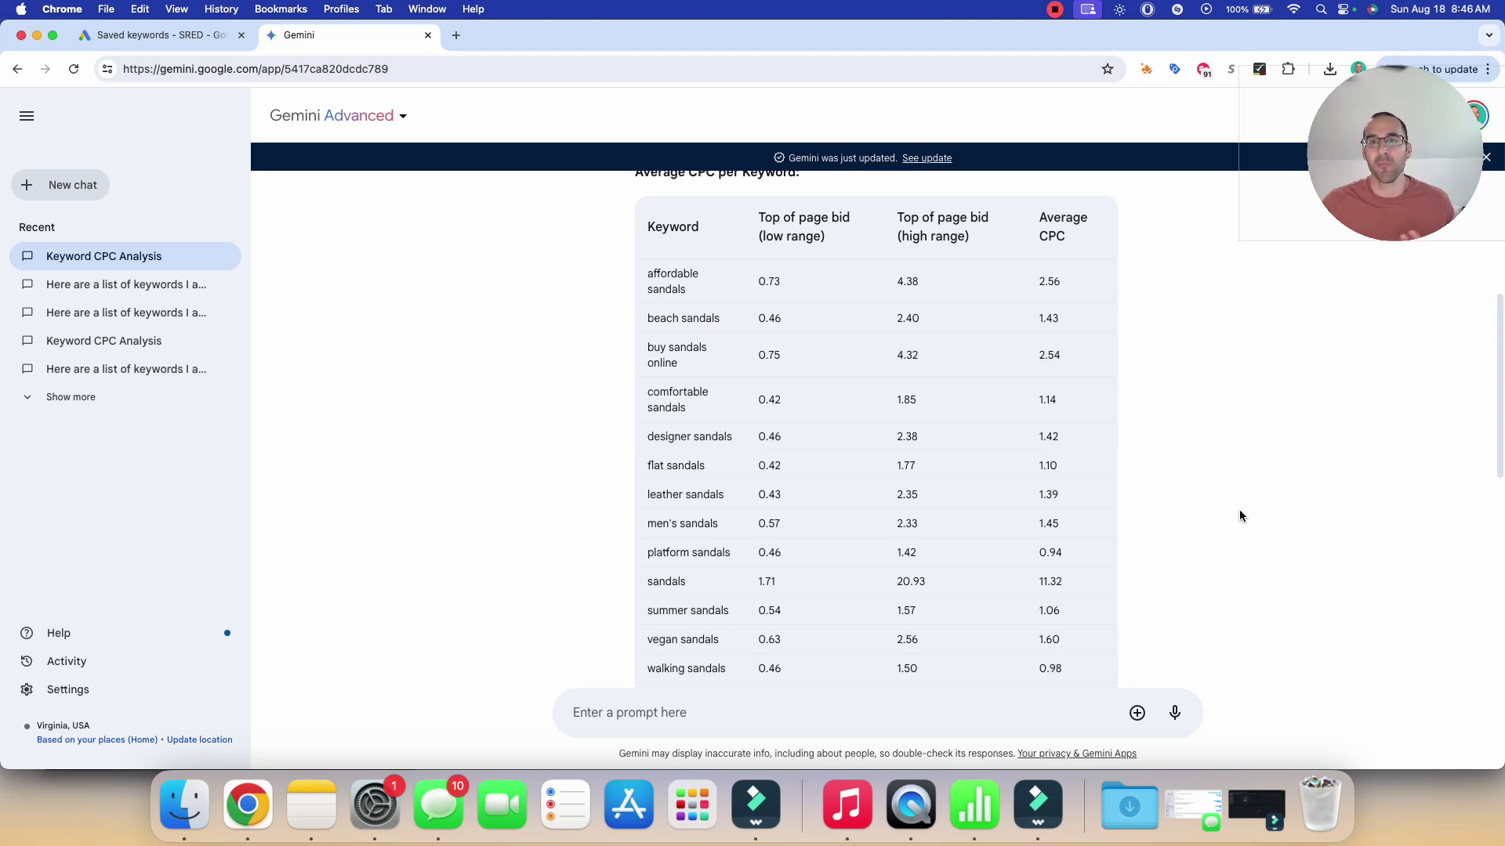
{"action": "scroll", "coordinate": [1140, 456], "scroll_direction": "down", "scroll_amount": 6}
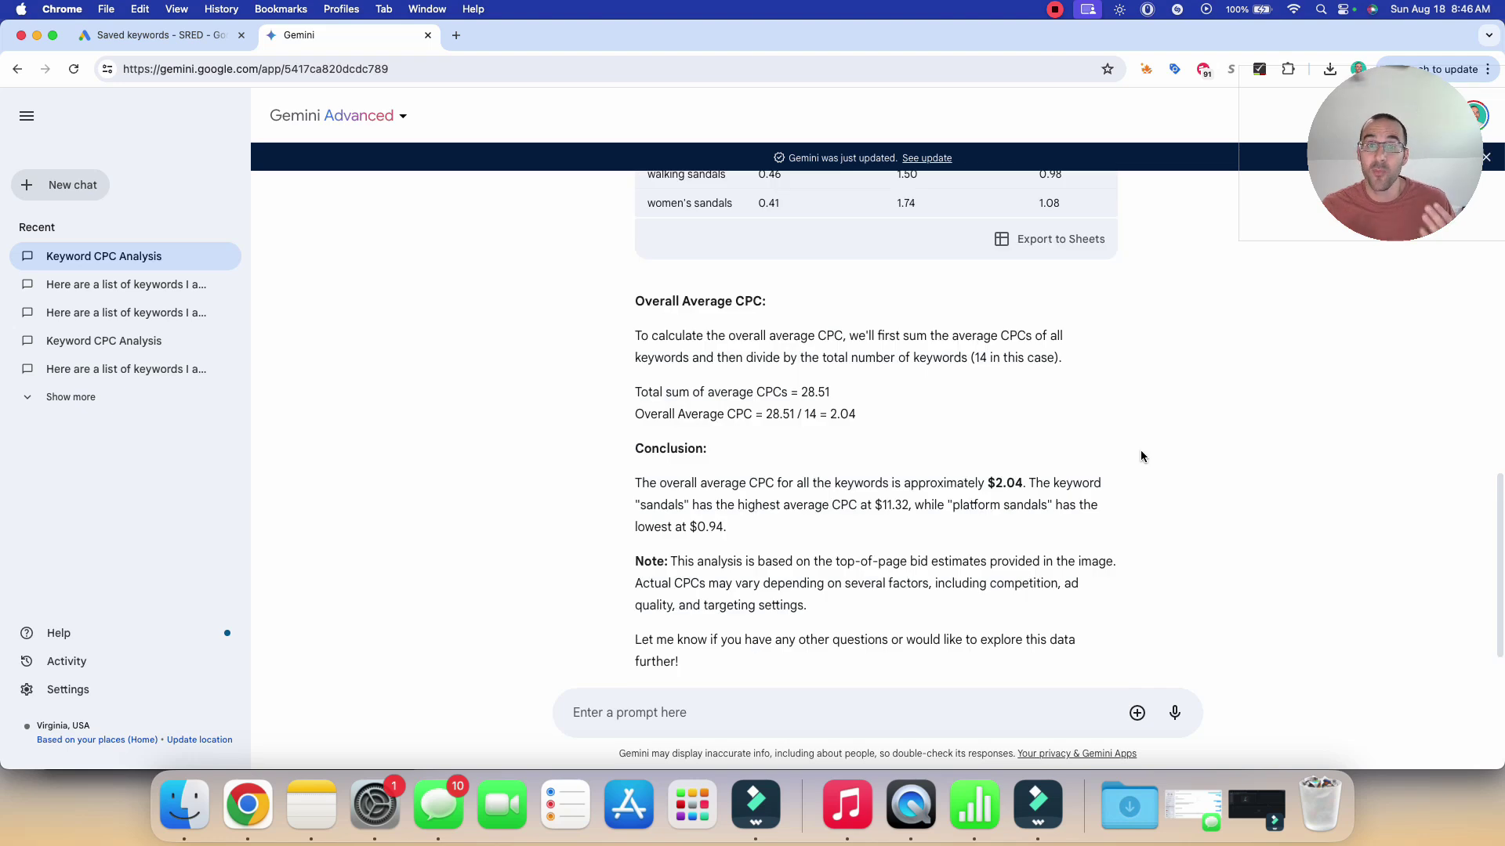